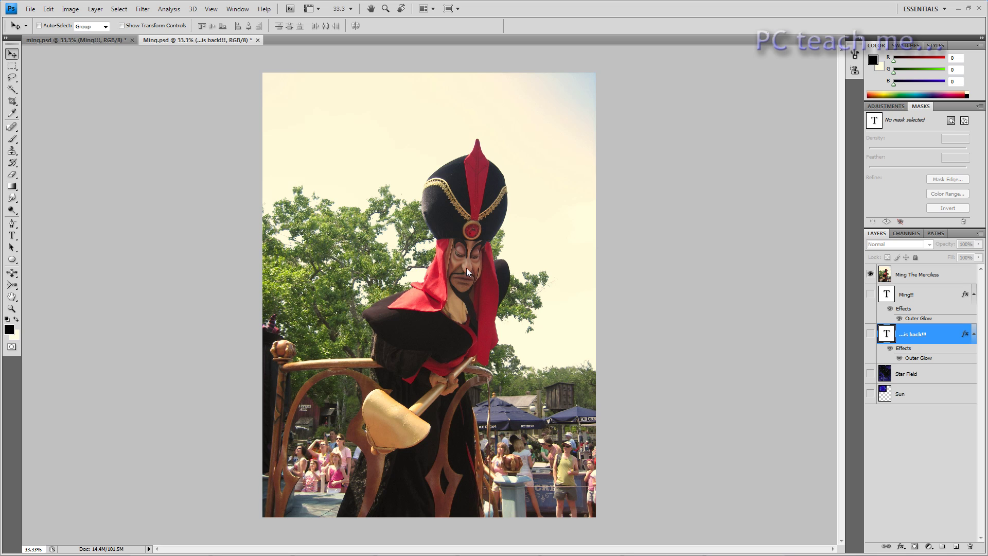
- Preview the Star Field and Sun layers one at a time, and return to showing only the Ming The Merciless layer
left_click(870, 374, "alt")
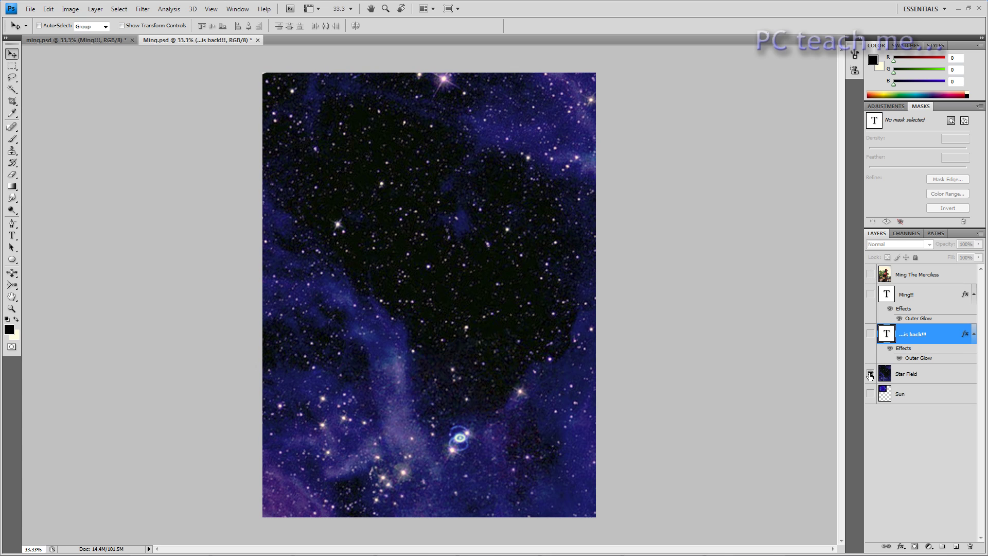
left_click(870, 373)
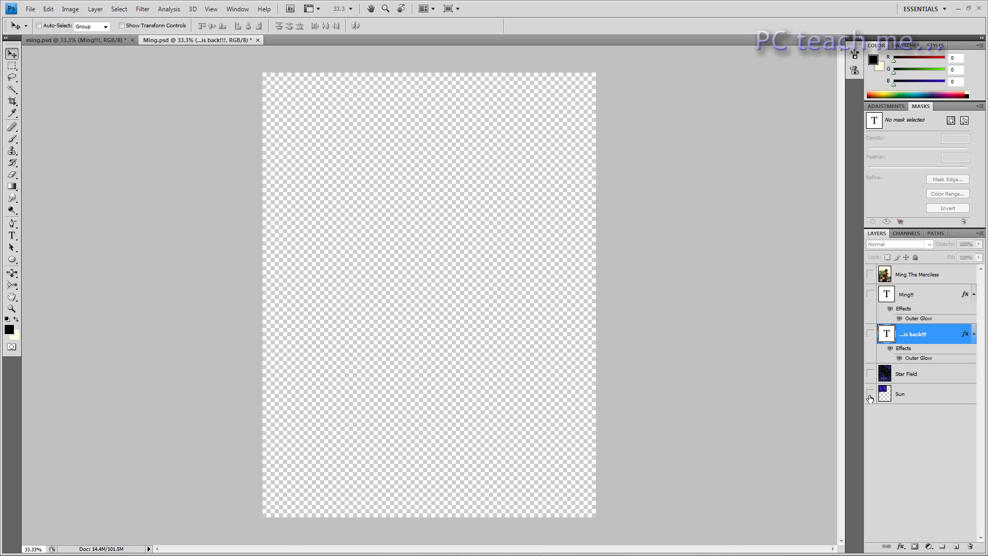
left_click(870, 394)
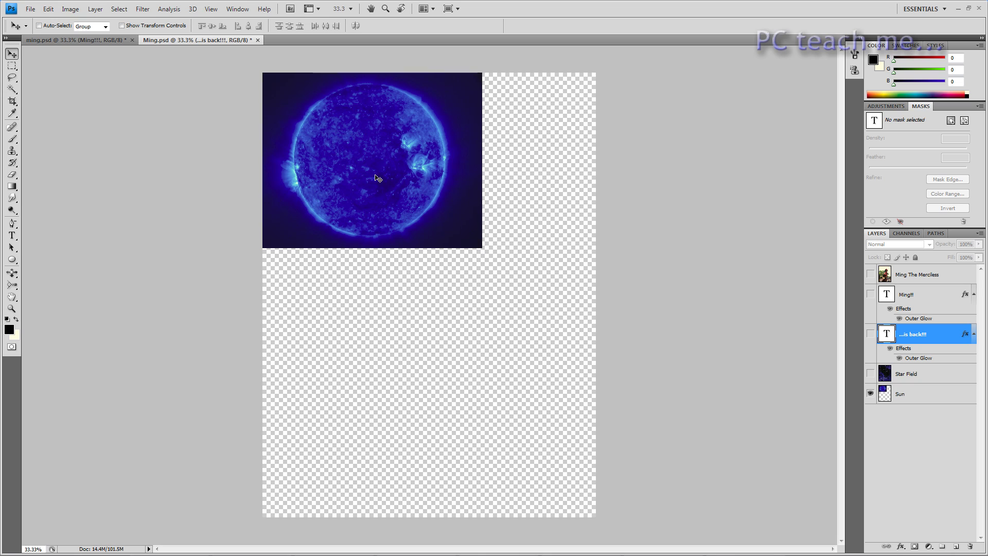
left_click(870, 394)
left_click(870, 274)
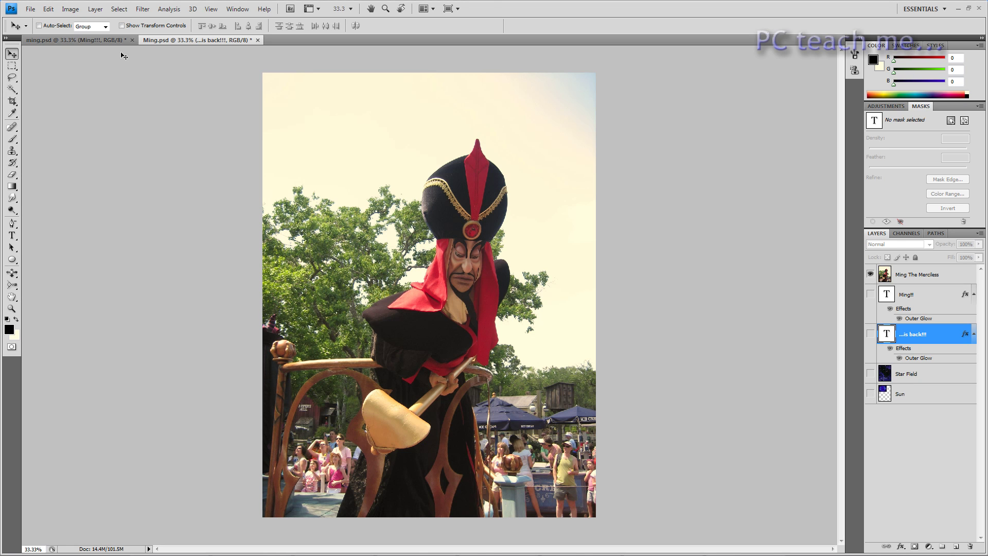
- Examine the saved paths in the finished ming.psd poster, deselect its active path, and return to the working Ming.psd document
left_click(103, 43)
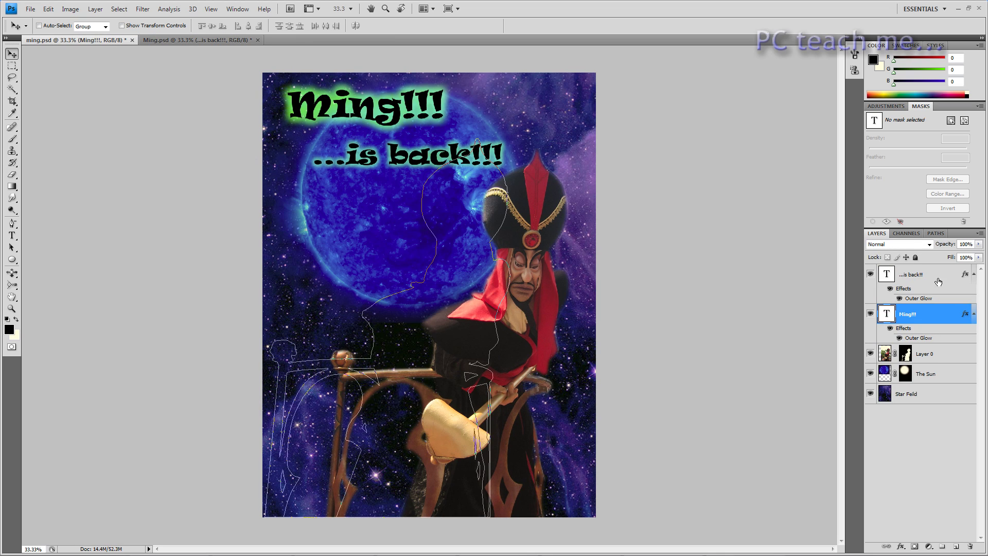
left_click(935, 233)
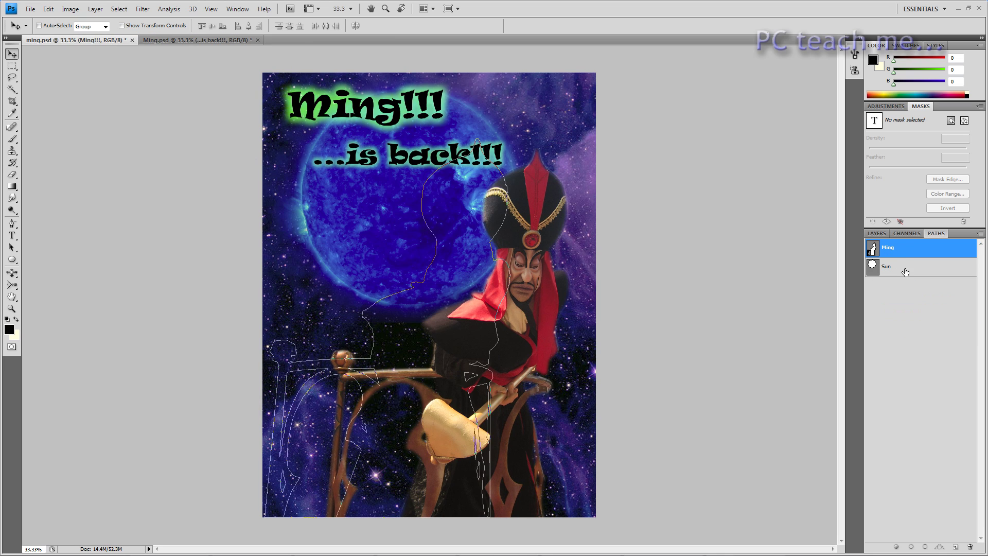
left_click(911, 287)
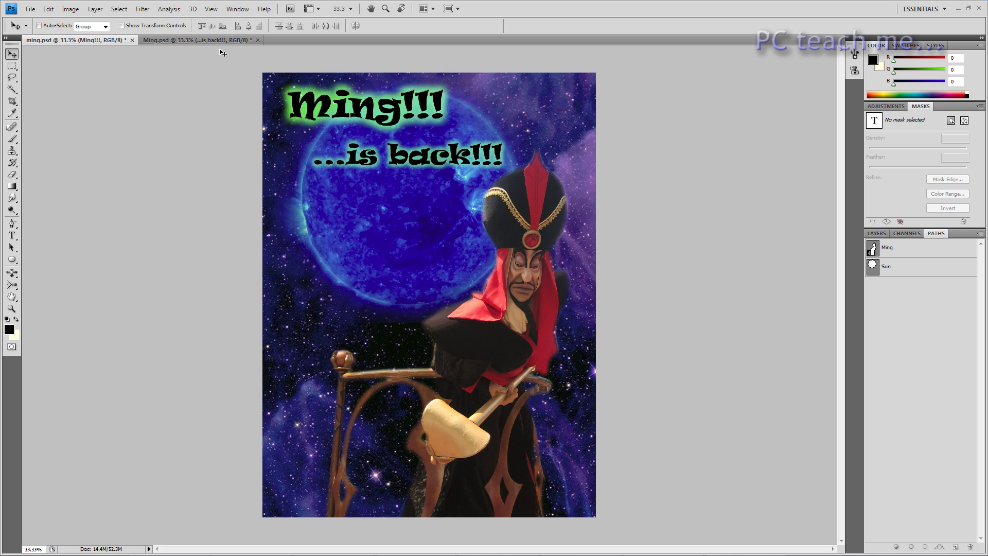
left_click(195, 40)
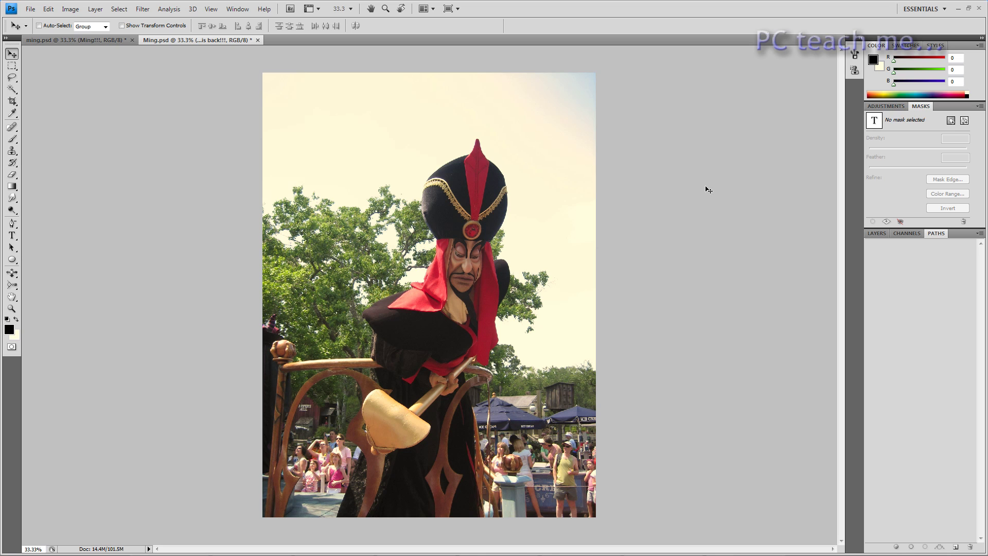
- Try rough freehand Lasso selections in the sky and near the lower railing, and clear them
left_click(15, 80)
mouse_move(317, 127)
left_mouse_down()
mouse_move(371, 125)
mouse_move(384, 142)
mouse_move(369, 162)
mouse_move(336, 171)
mouse_move(316, 161)
mouse_move(317, 126)
left_mouse_up()
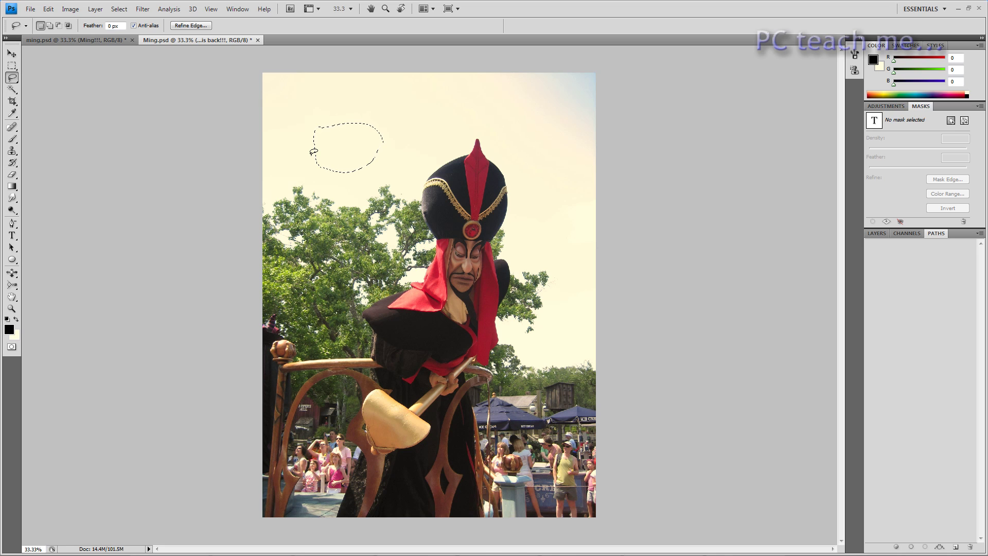
key("m")
left_click(385, 212)
left_click(12, 78)
mouse_move(358, 460)
left_mouse_down()
mouse_move(334, 502)
mouse_move(312, 477)
left_mouse_up()
key("ctrl+d")
left_click(12, 53)
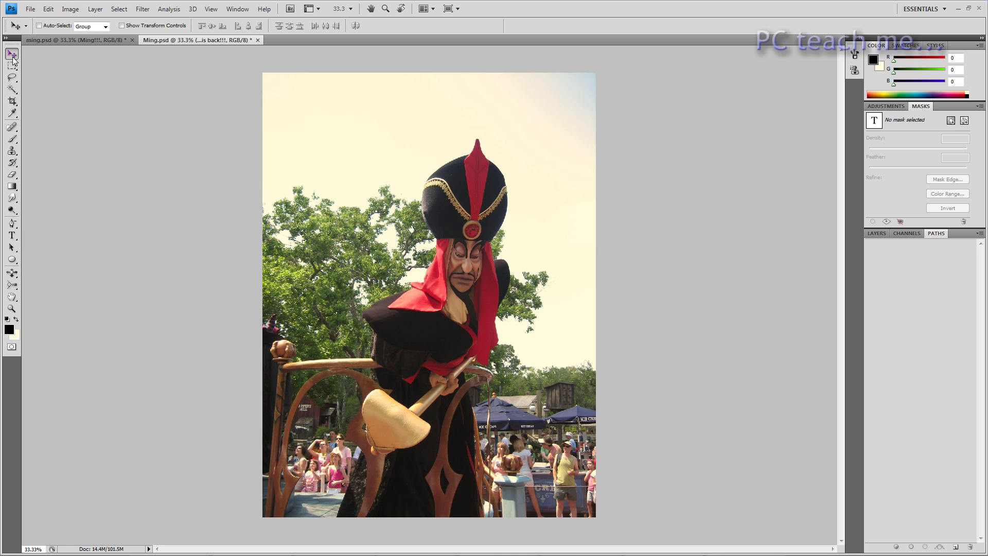
- Select the Ming The Merciless layer and add a new empty path to the document
left_click(880, 235)
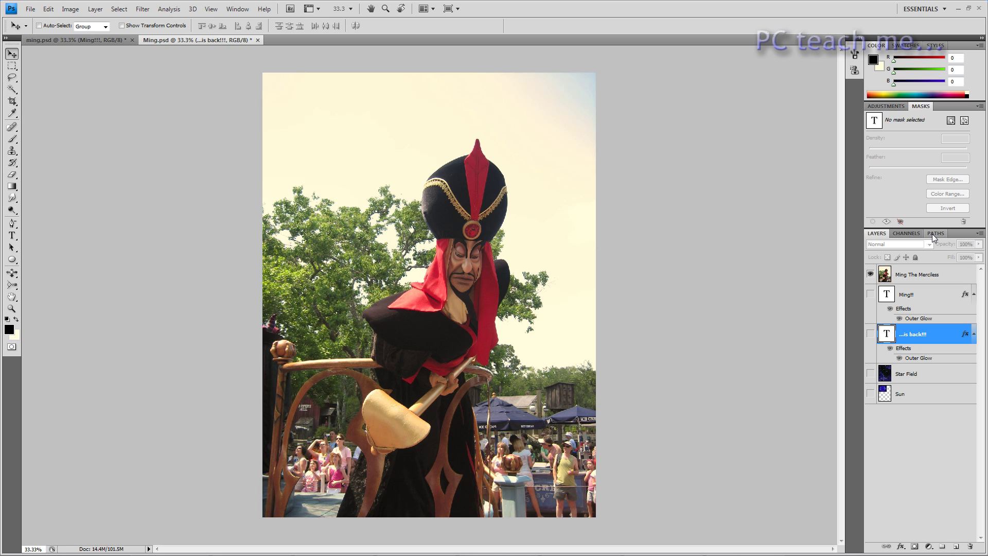
left_click(920, 278)
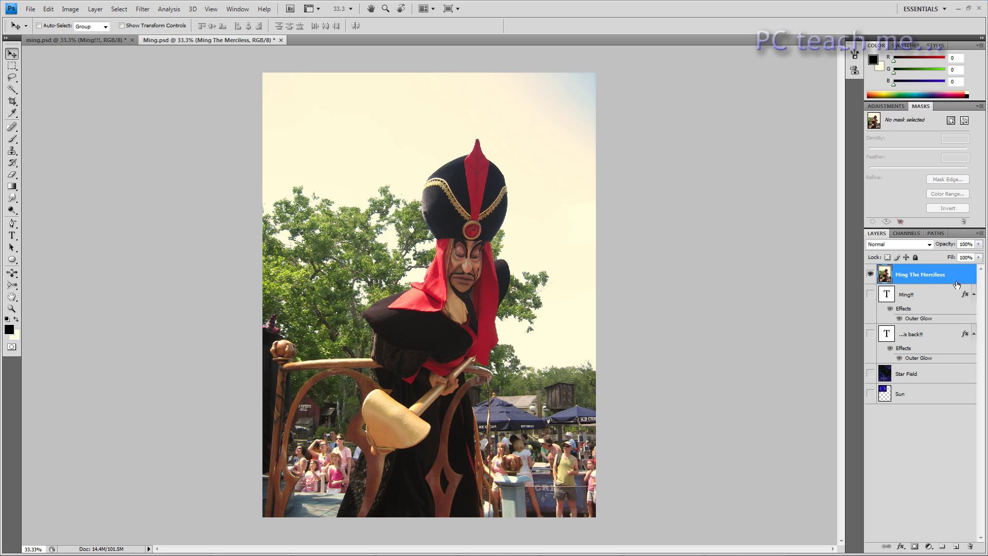
left_click(938, 235)
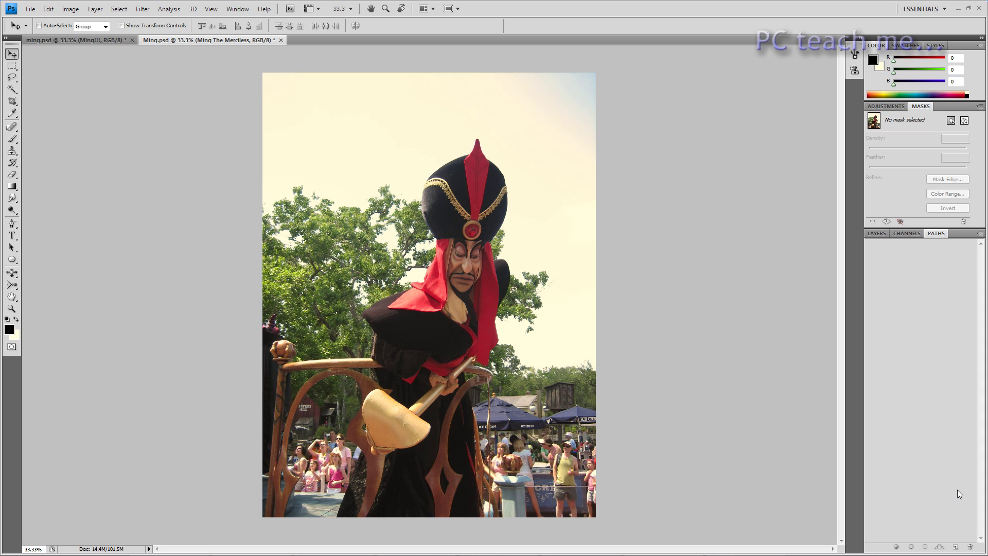
left_click(955, 547)
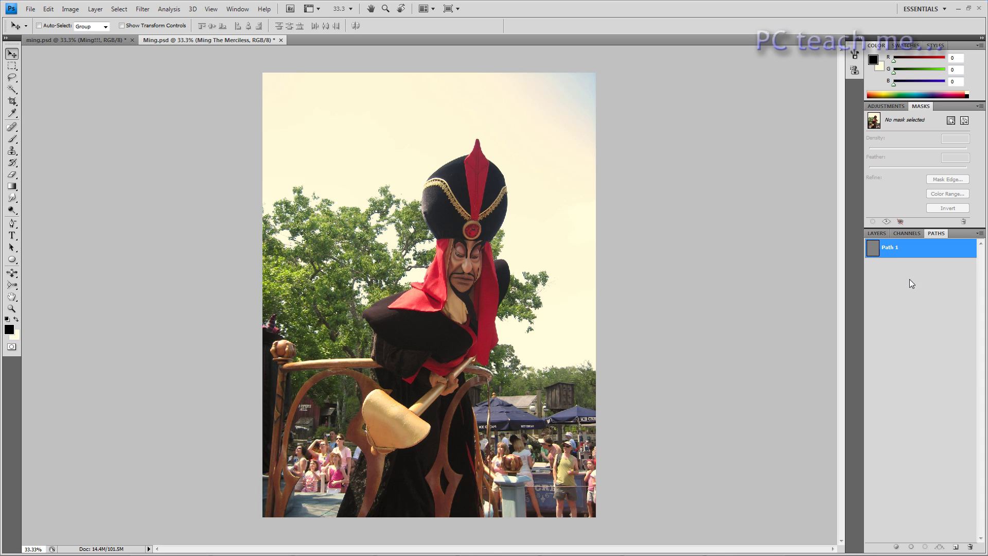
- Trace the lower part of the leftmost railing post with the Pen Tool as a closed four-point path
left_click(12, 259)
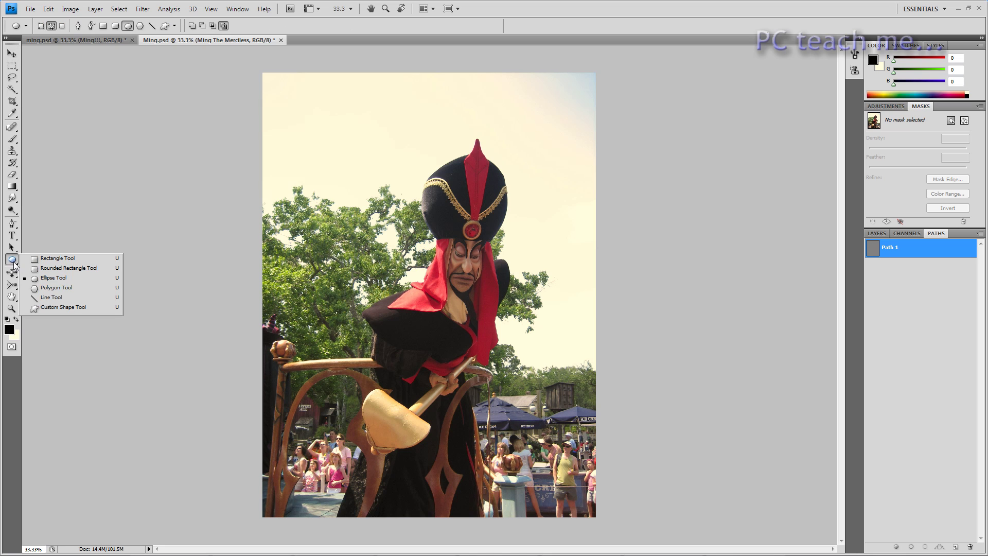
left_click(12, 224)
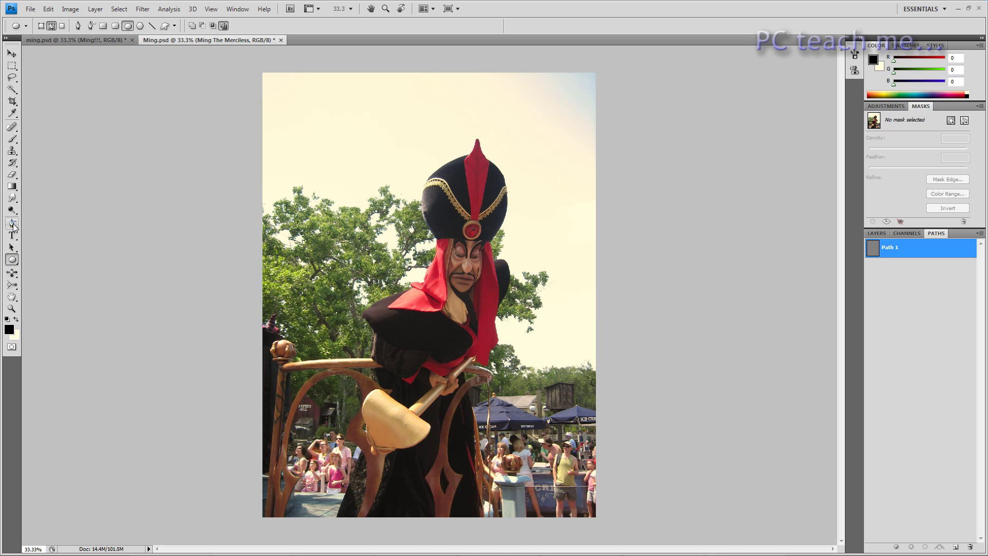
left_click(12, 225)
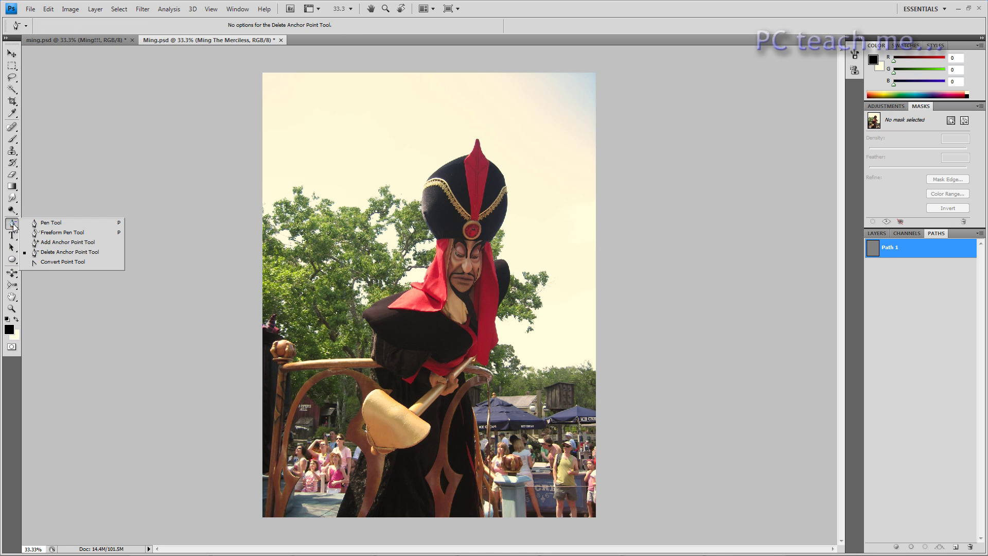
left_click(43, 225)
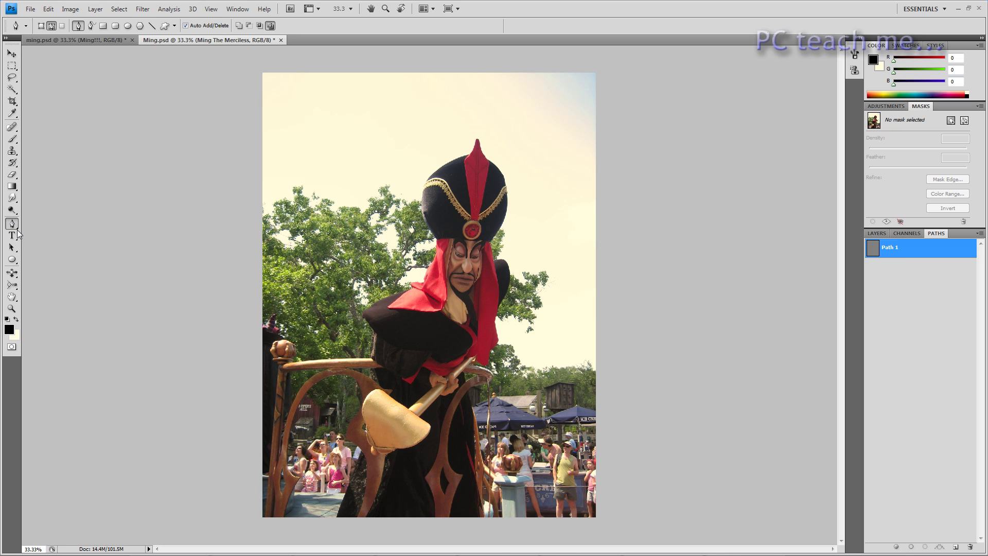
key("ctrl+plus")
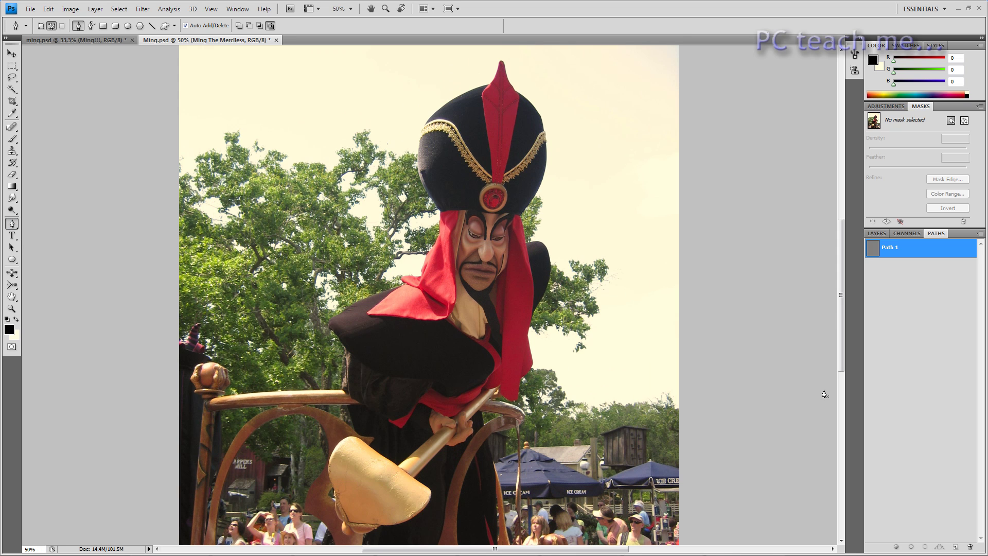
left_click_drag(840, 322, 766, 409)
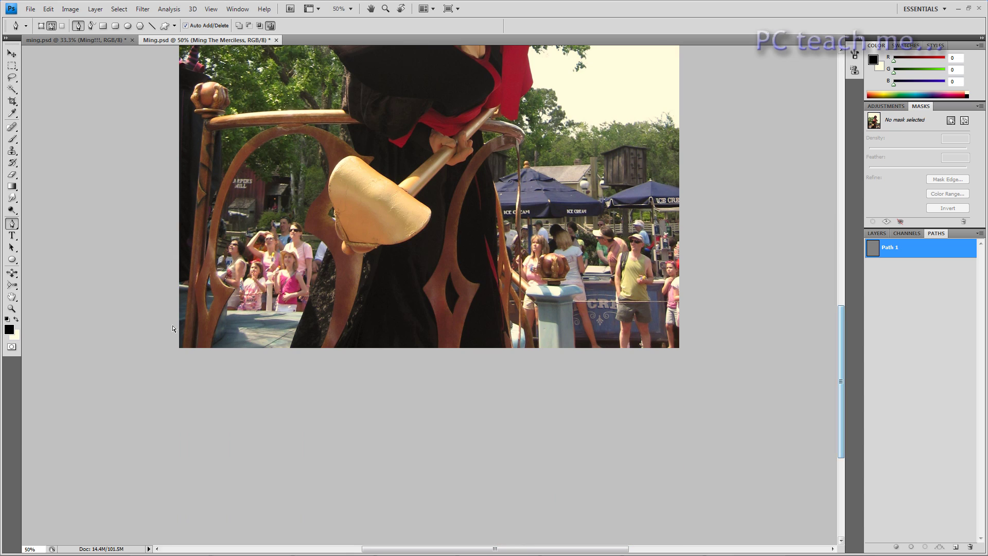
key("ctrl+plus")
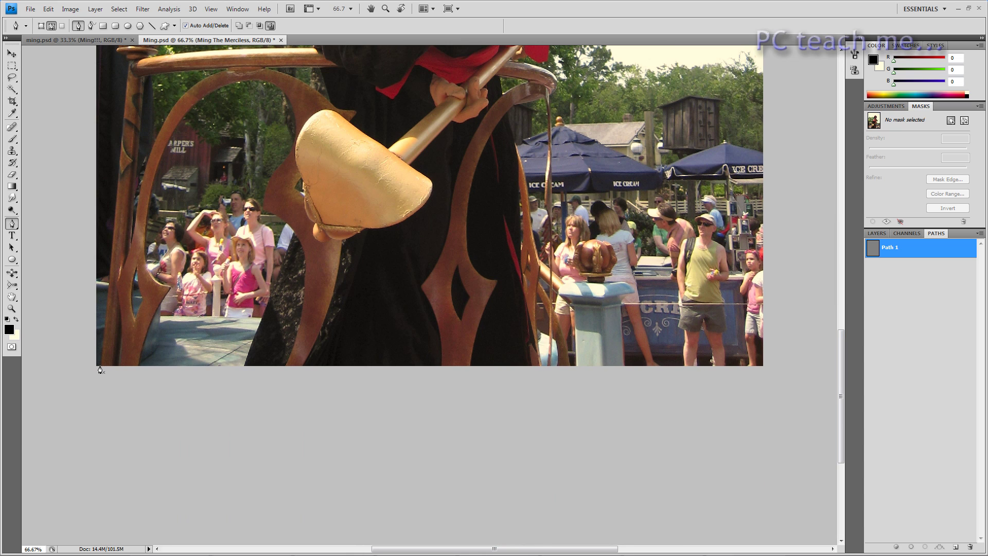
left_click(99, 365)
left_click(110, 266)
left_click(117, 189)
left_click(118, 365)
left_click(101, 367)
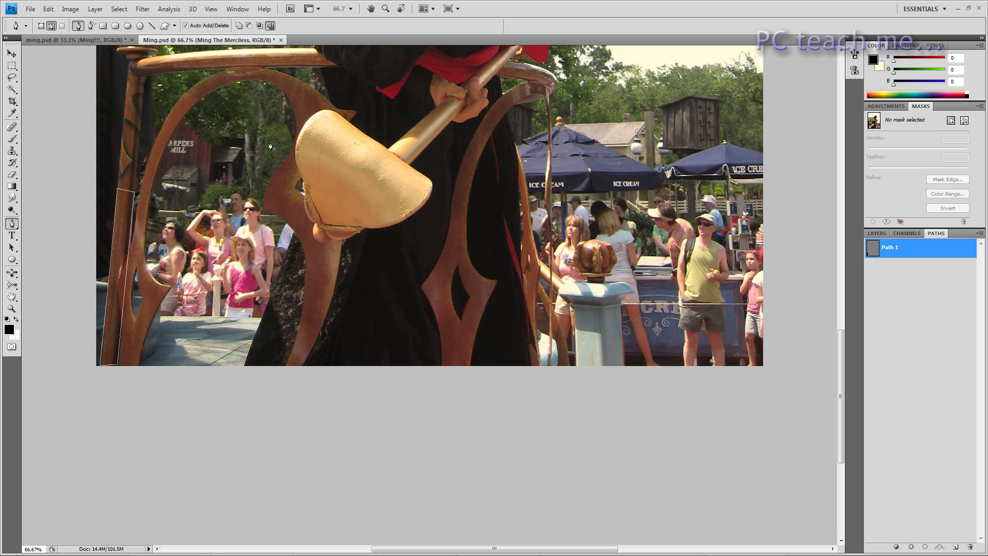
- Draw a large four-sided path with the Pen Tool across the robe and the crowd
left_click(697, 106)
left_click(722, 329)
left_click(263, 313)
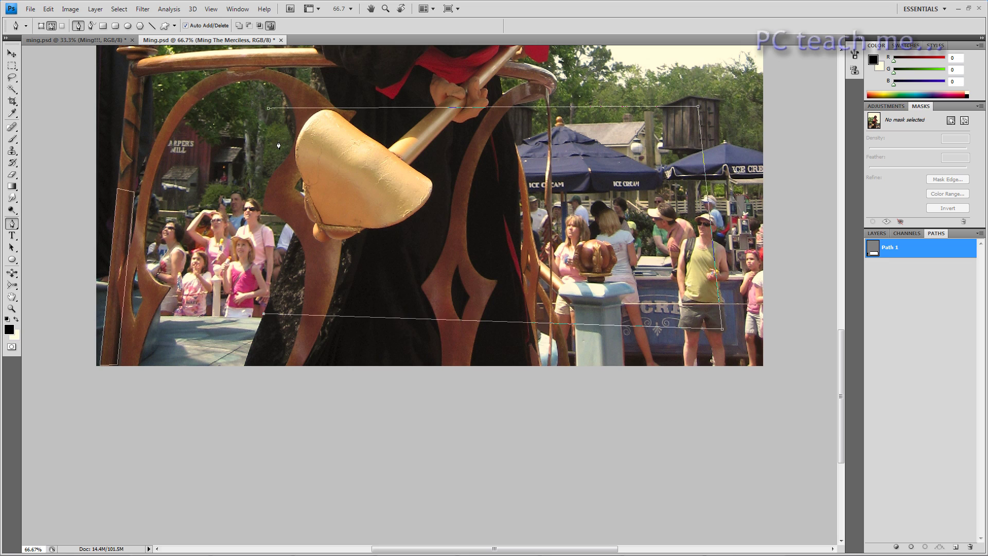
left_click(268, 108)
- Trace a closed path around the top handrail and down the upper part of the leftmost railing post
left_click_drag(840, 397, 844, 359)
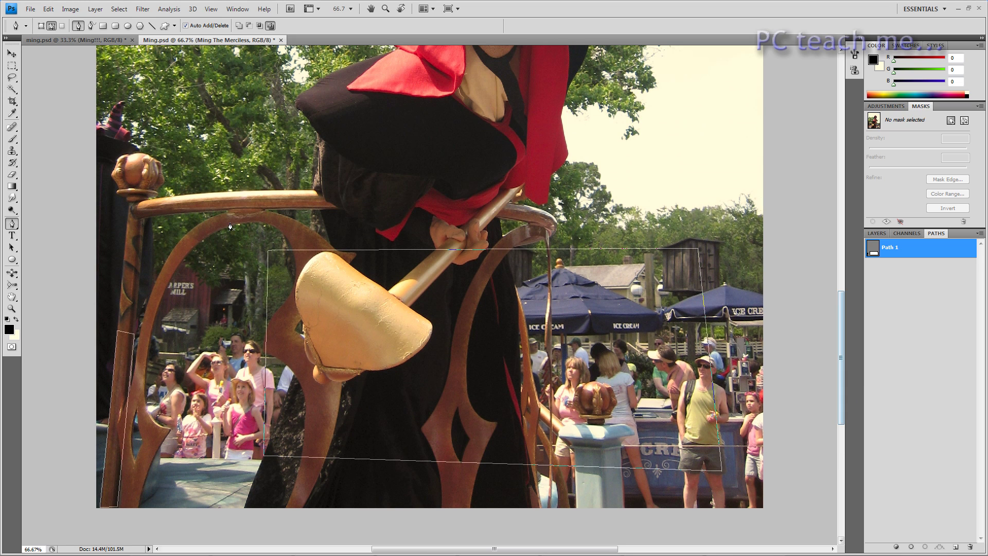
left_click(167, 197)
left_click(271, 189)
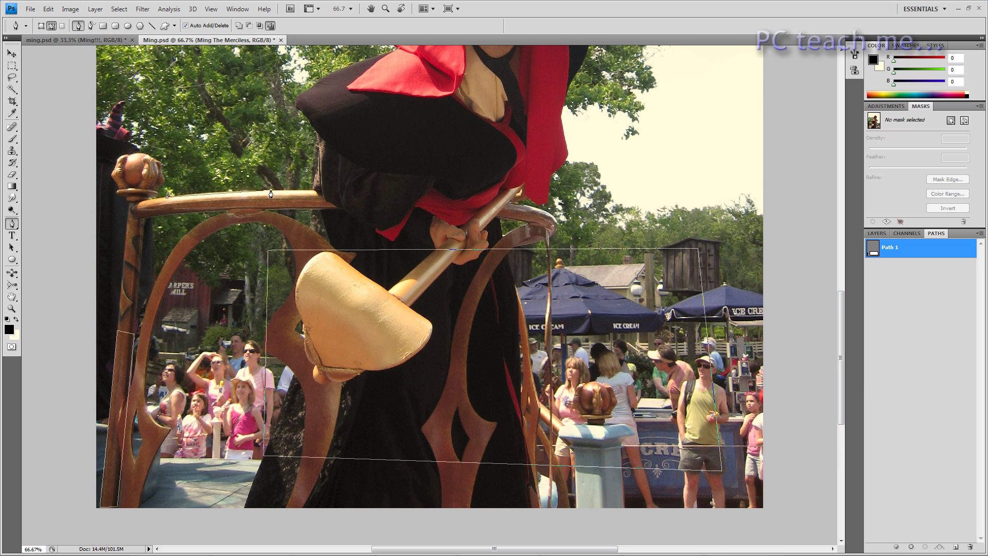
left_click(312, 189)
left_click(334, 206)
left_click(297, 208)
left_click(195, 210)
left_click(164, 214)
left_click(159, 216)
left_click(154, 216)
left_click(145, 234)
left_click(145, 239)
left_click(144, 252)
left_click(124, 262)
left_click(124, 238)
left_click(129, 205)
left_click(167, 200)
- Remove the large four-sided path over the crowd with the Delete Anchor Point Tool
left_click(14, 229)
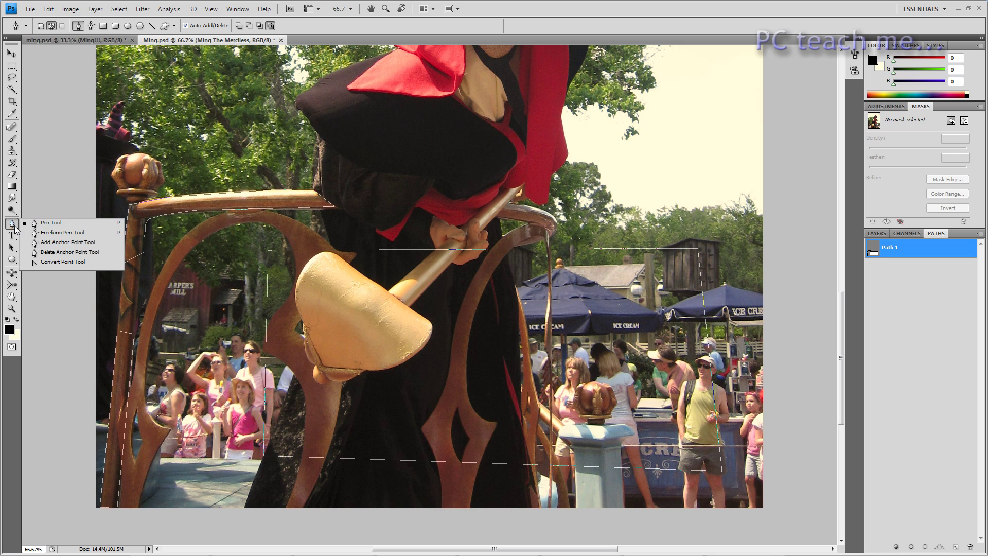
left_click(64, 256)
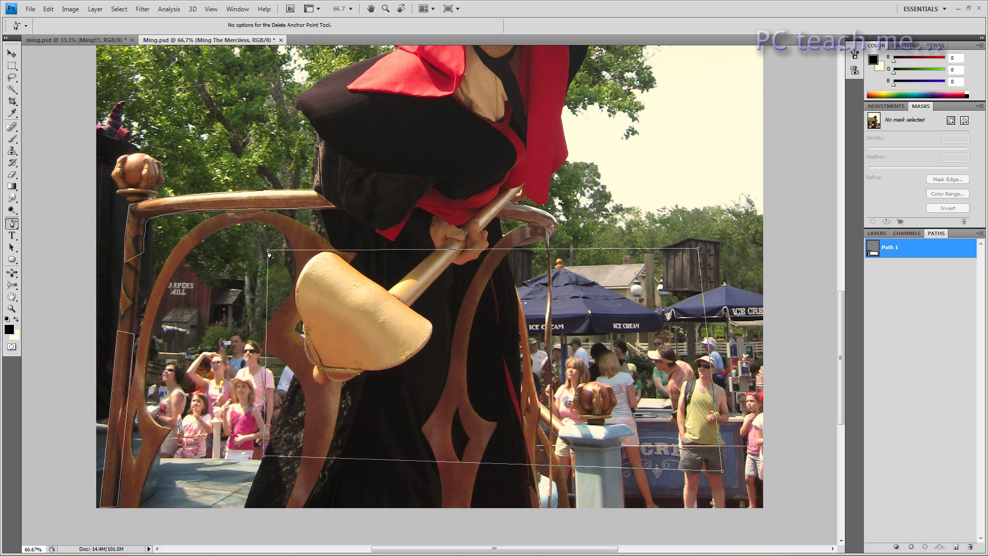
left_click(269, 251)
left_click(697, 249)
left_click(723, 470)
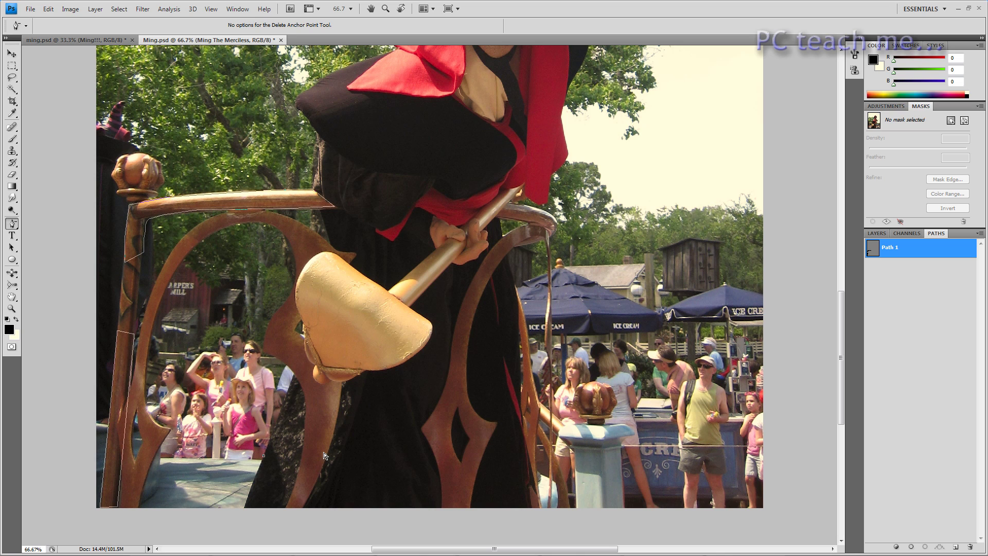
left_click(263, 456)
- Delete several anchor points from the path around the top handrail and the upper railing post
left_click(126, 261)
left_click(154, 218)
left_click(164, 216)
left_click(196, 210)
left_click(334, 207)
left_click(298, 208)
left_click(313, 192)
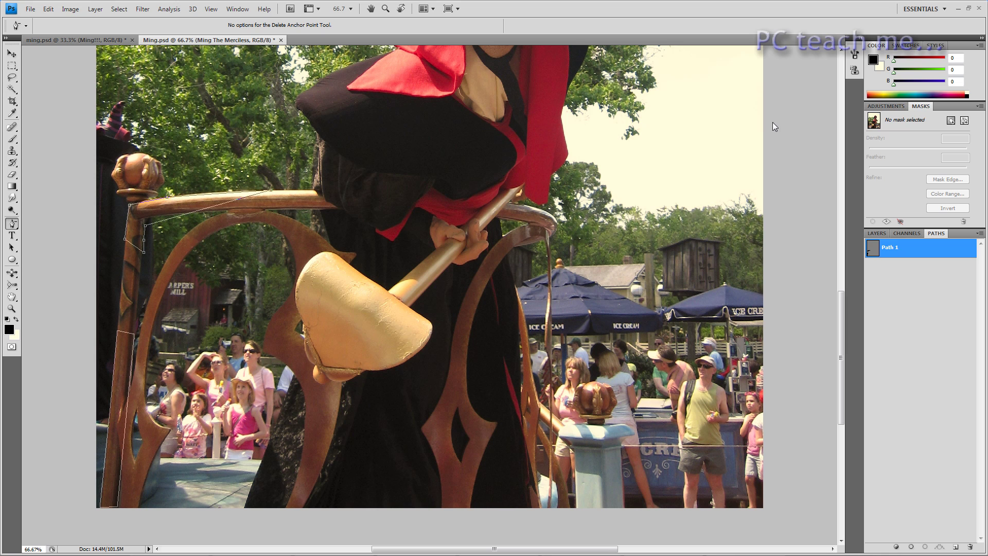
- Copy the Ming path from the finished ming.psd poster and paste it into the working Ming.psd document
left_click(77, 40)
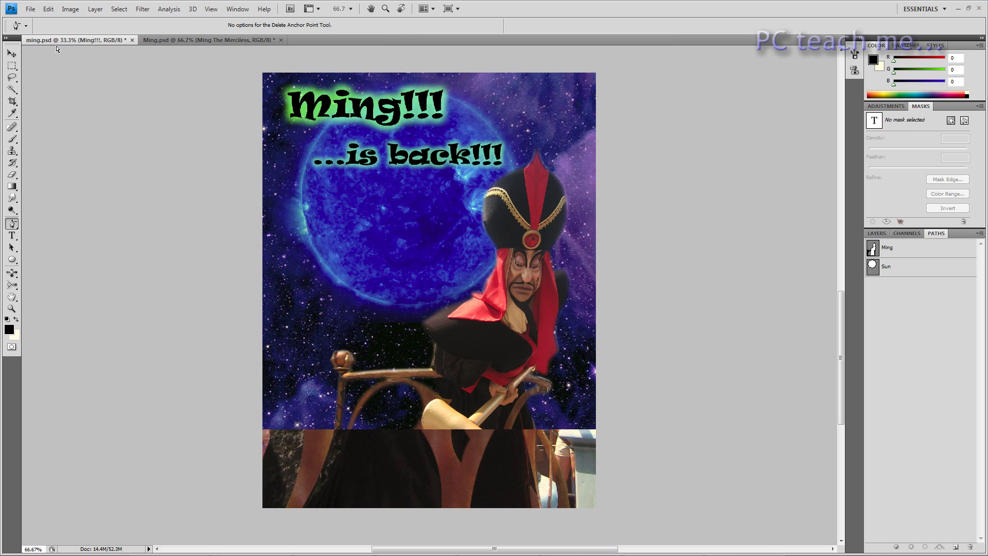
left_click(900, 251)
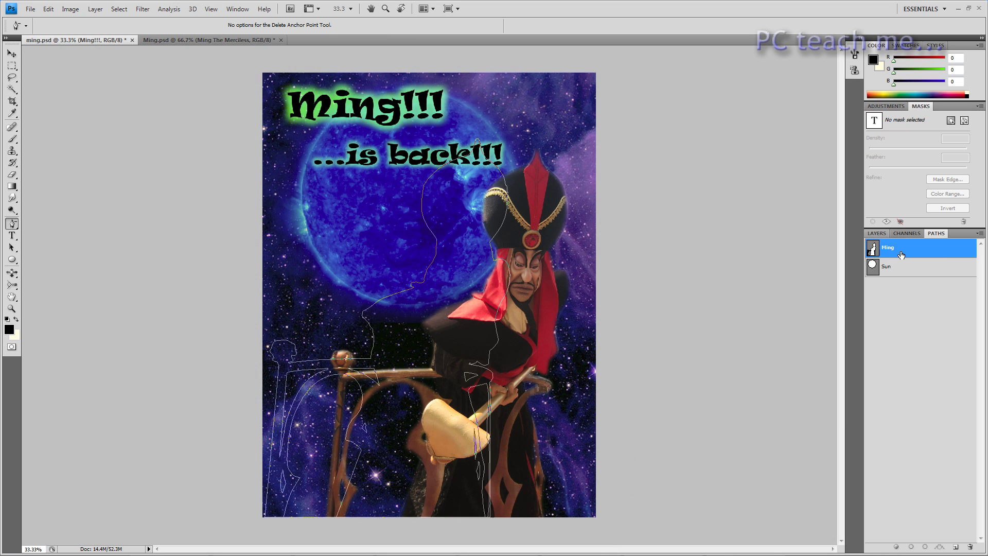
left_click(49, 8)
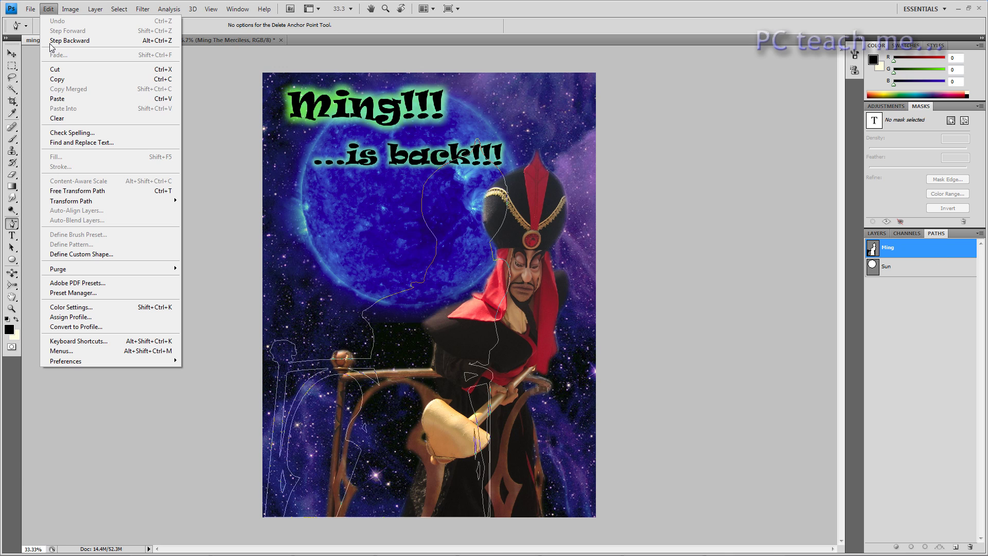
left_click(70, 78)
left_click(203, 40)
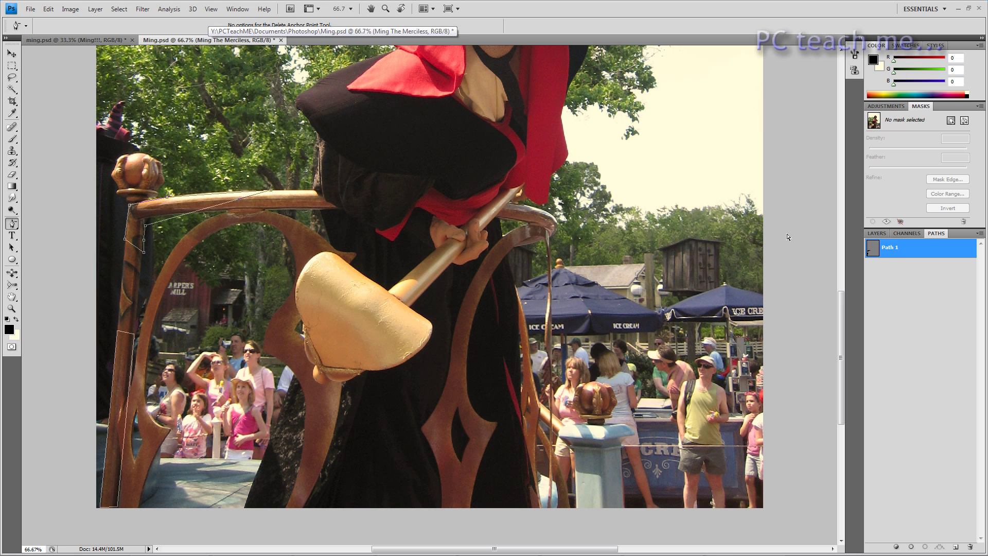
left_click(48, 9)
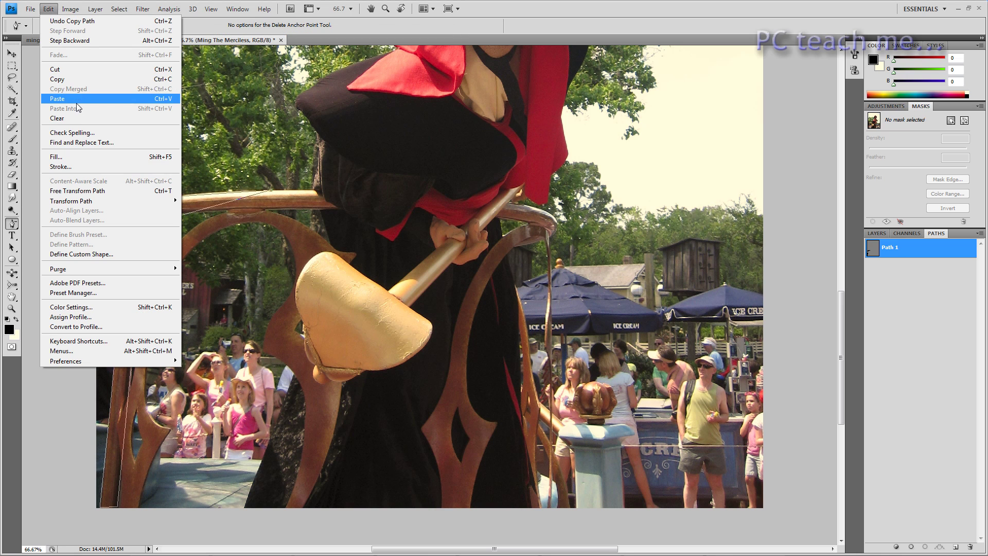
left_click(76, 101)
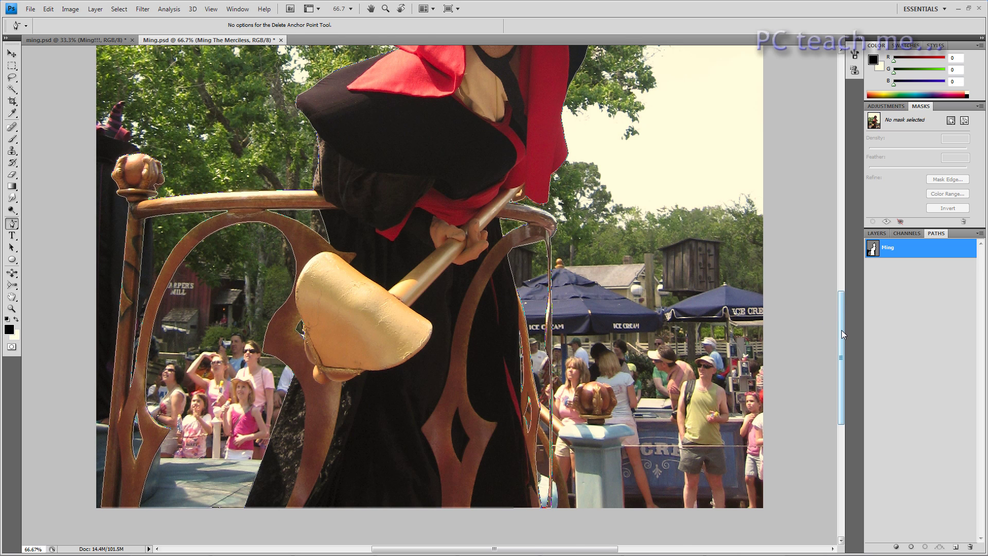
left_click_drag(841, 329, 841, 285)
key("ctrl+minus")
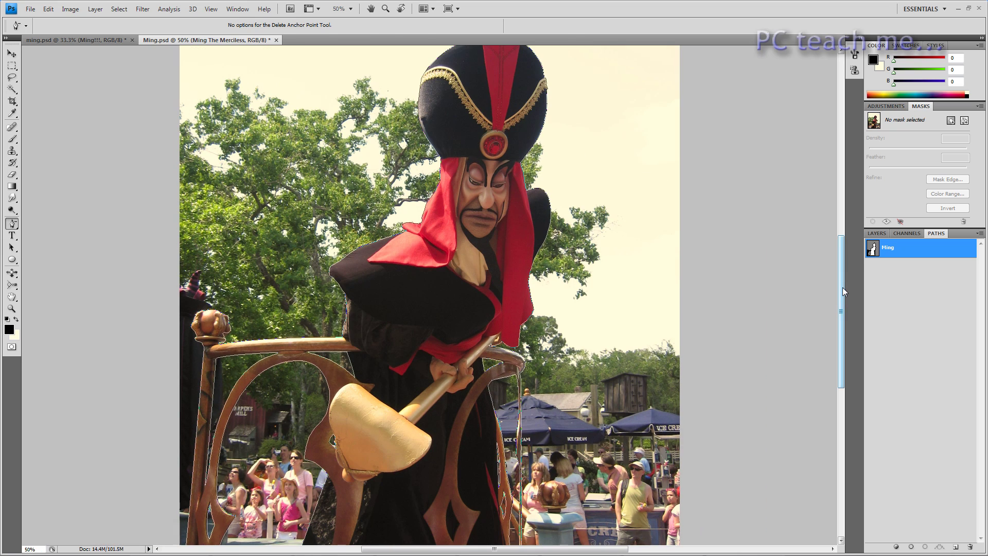
left_click(876, 234)
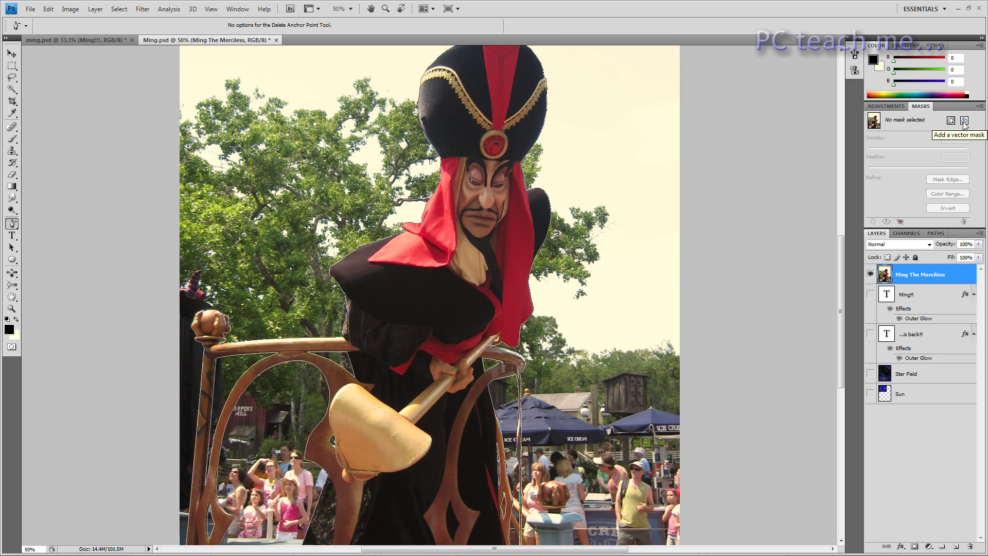
left_click(935, 233)
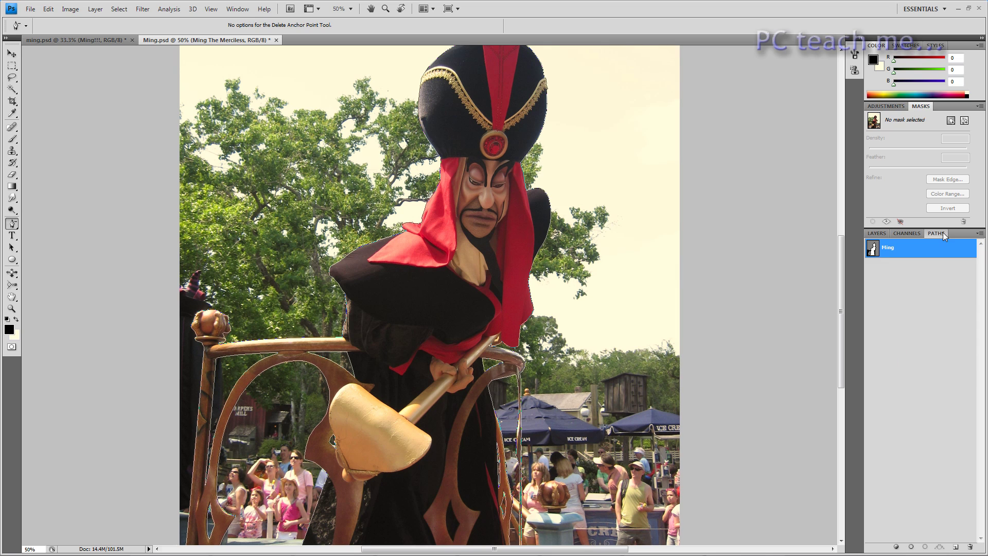
left_click(918, 317)
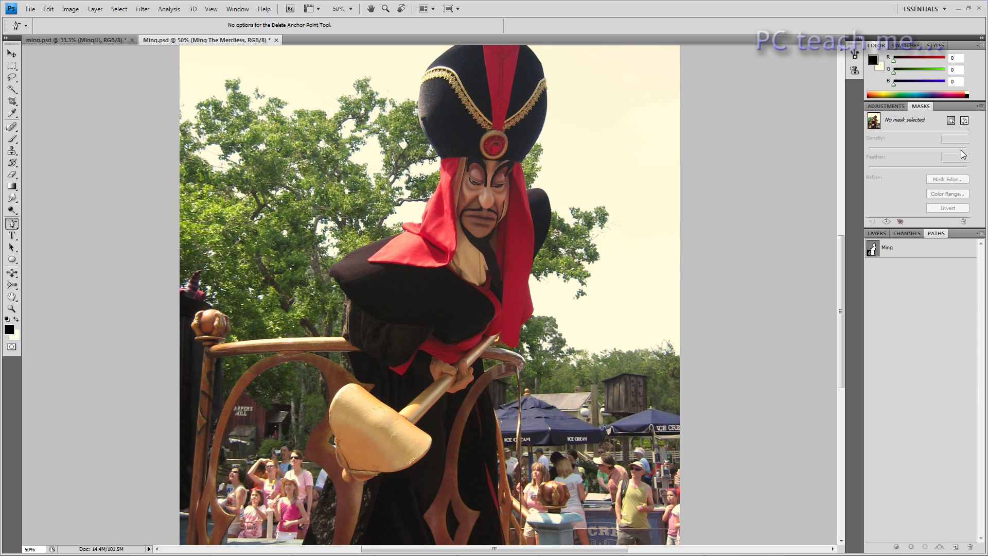
left_click(885, 107)
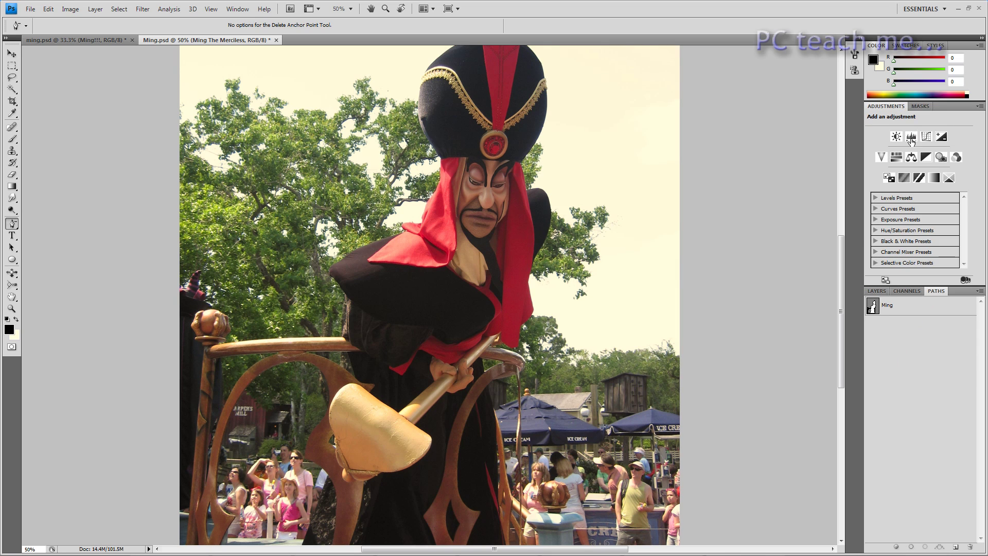
left_click(920, 107)
left_click(876, 233)
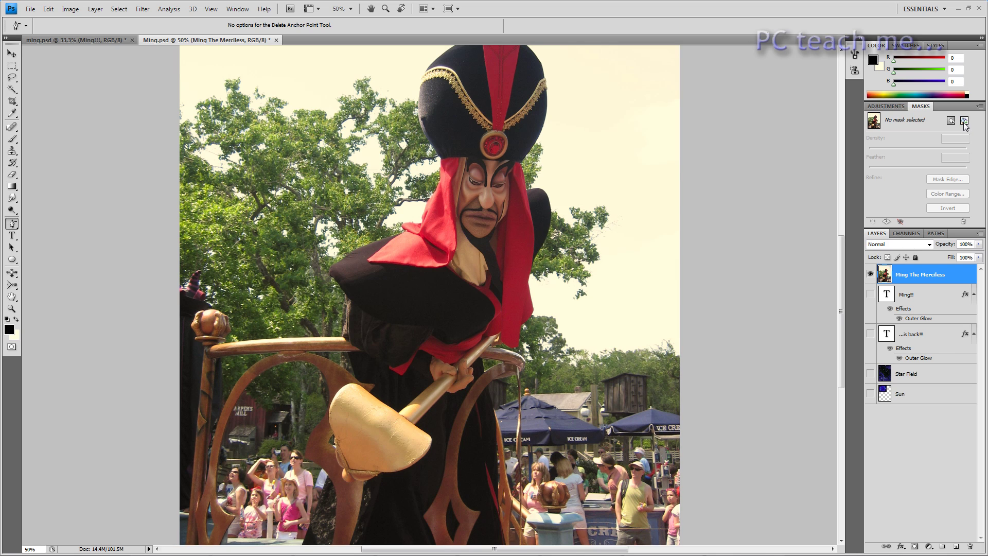
- Select the Ming path and use it to add a vector mask to the Ming The Merciless layer
left_click(935, 234)
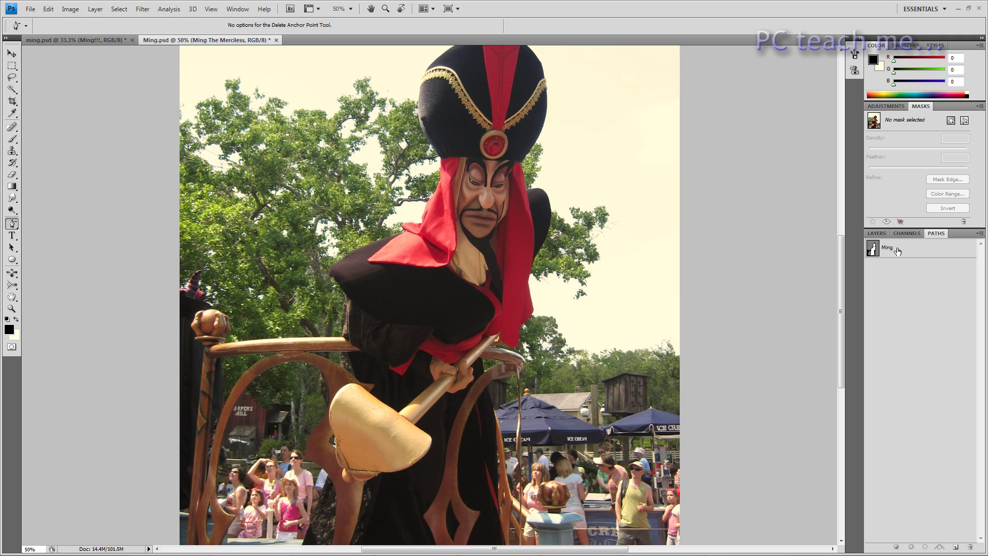
left_click(897, 251)
left_click(885, 106)
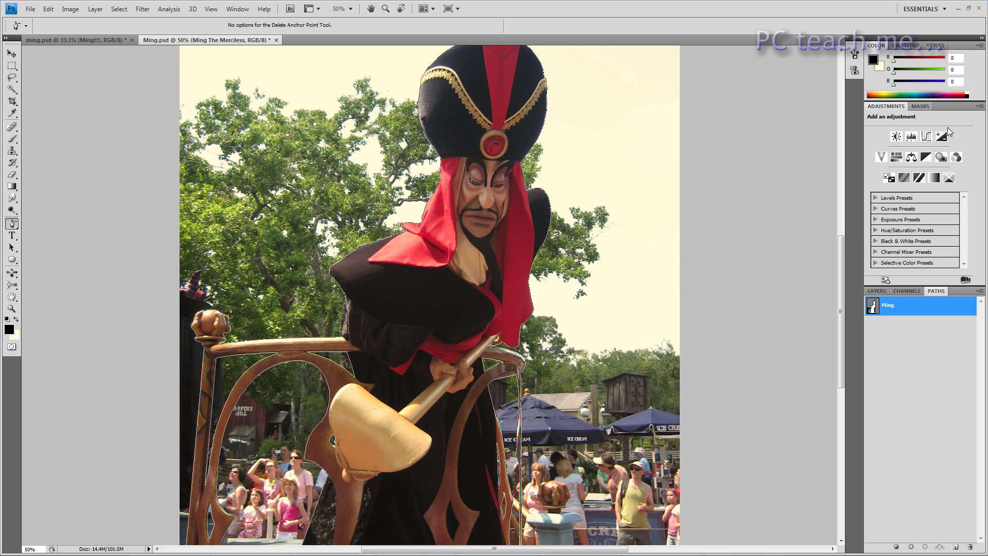
left_click(920, 106)
left_click(877, 234)
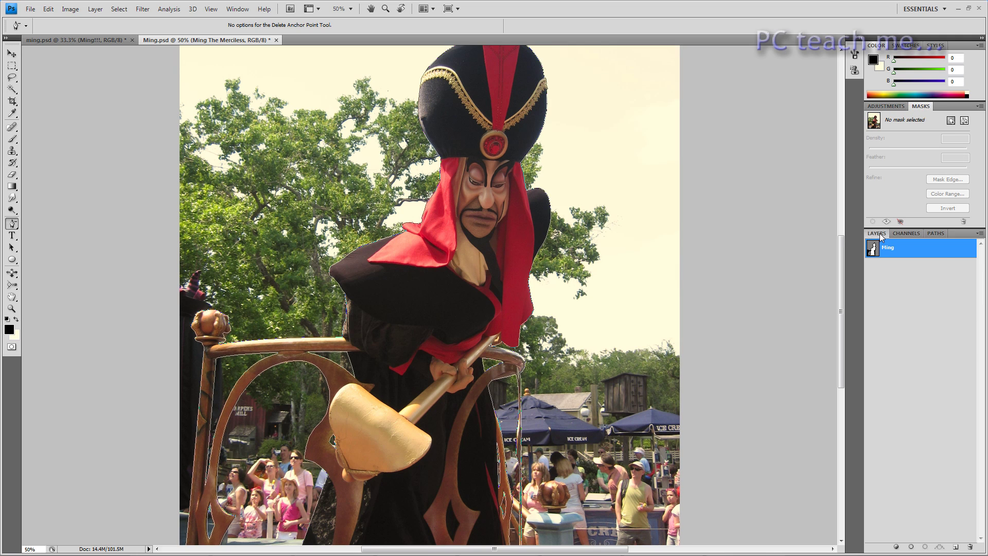
left_click(964, 120)
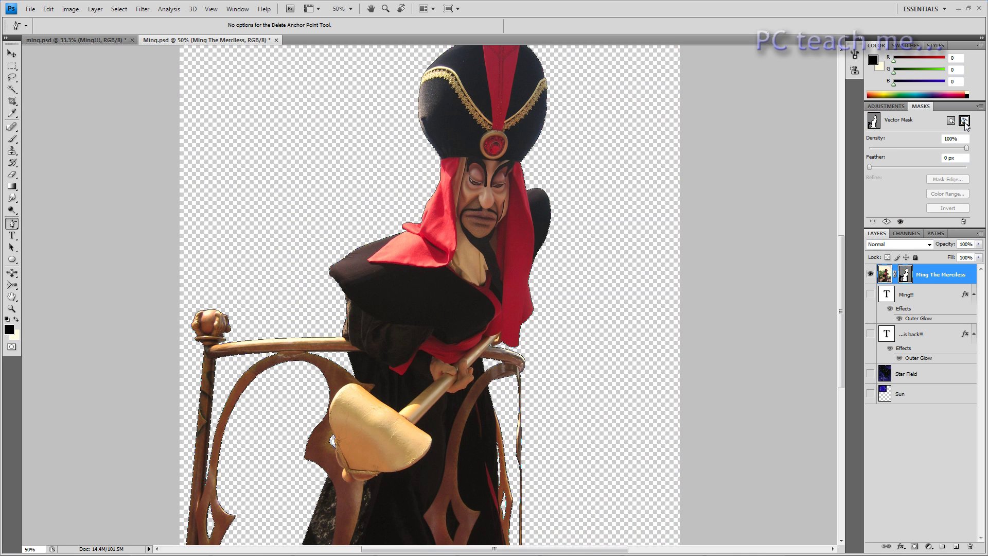
left_click_drag(842, 252, 841, 273)
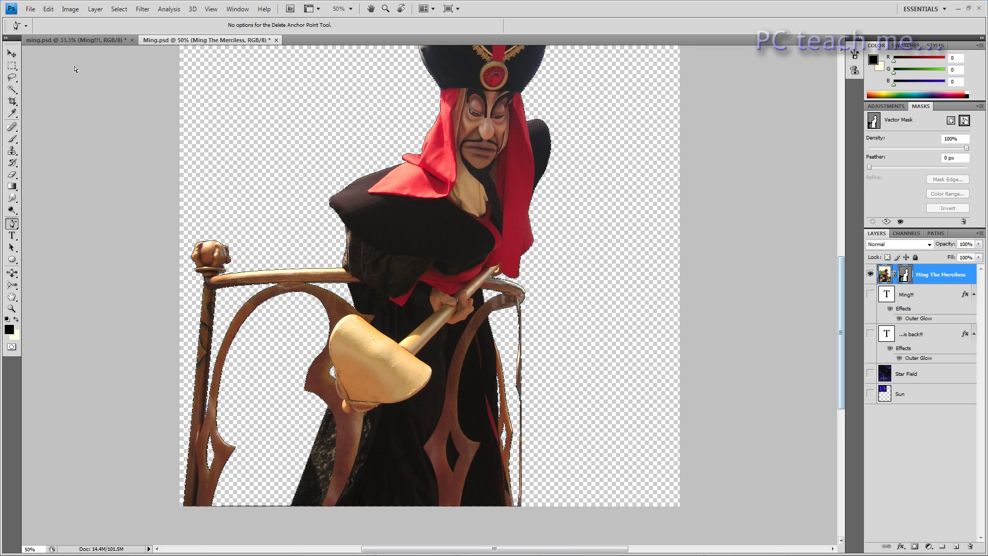
left_click(11, 67)
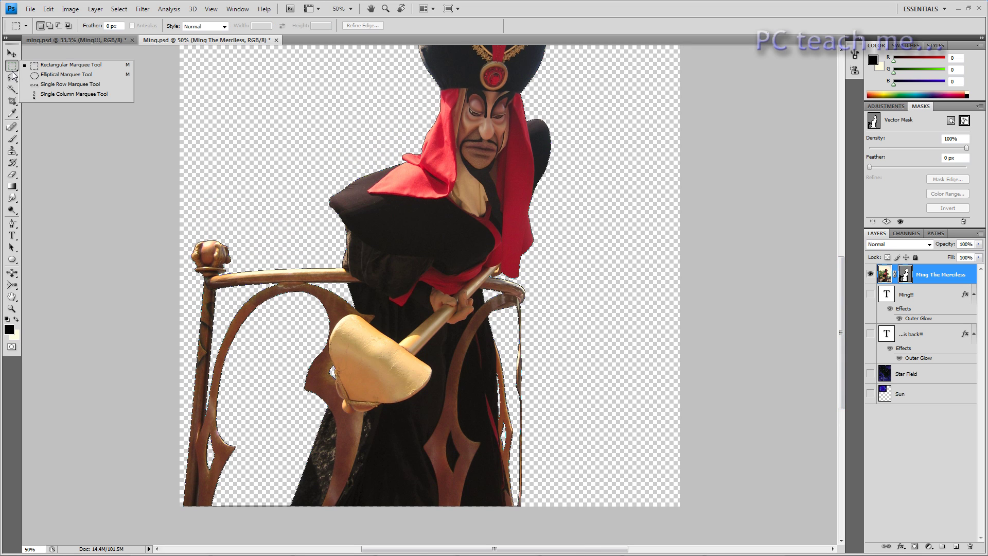
mouse_move(11, 89)
left_mouse_down()
mouse_move(64, 100)
mouse_move(7, 94)
left_mouse_up()
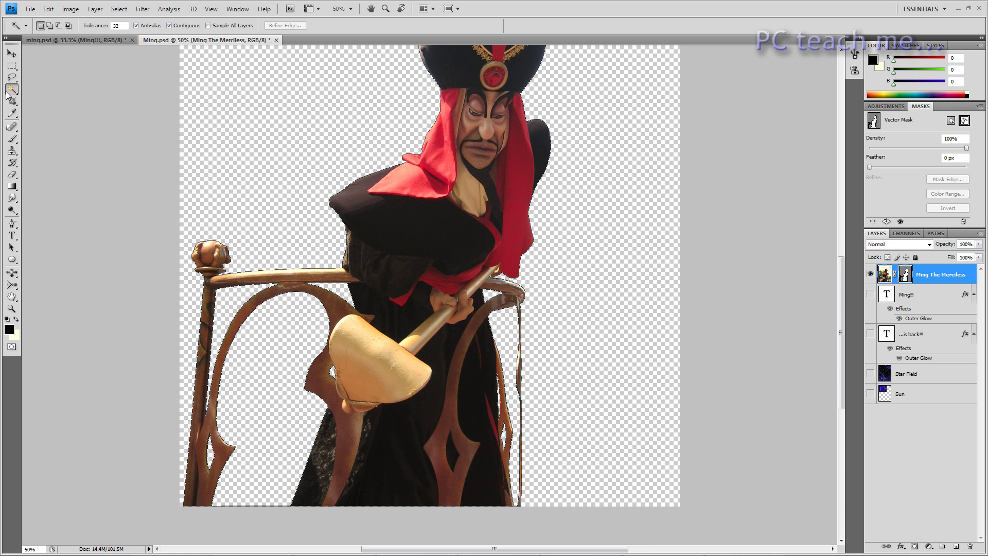
- Rasterize the vector mask on the Ming The Merciless layer
mouse_move(841, 350)
left_mouse_down()
mouse_move(841, 317)
mouse_move(840, 333)
left_mouse_up()
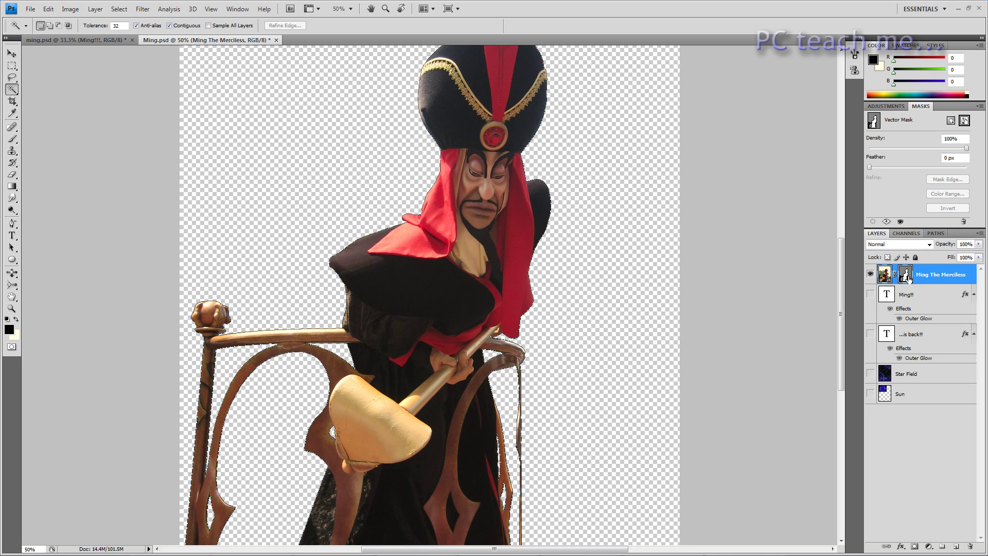
right_click(907, 280)
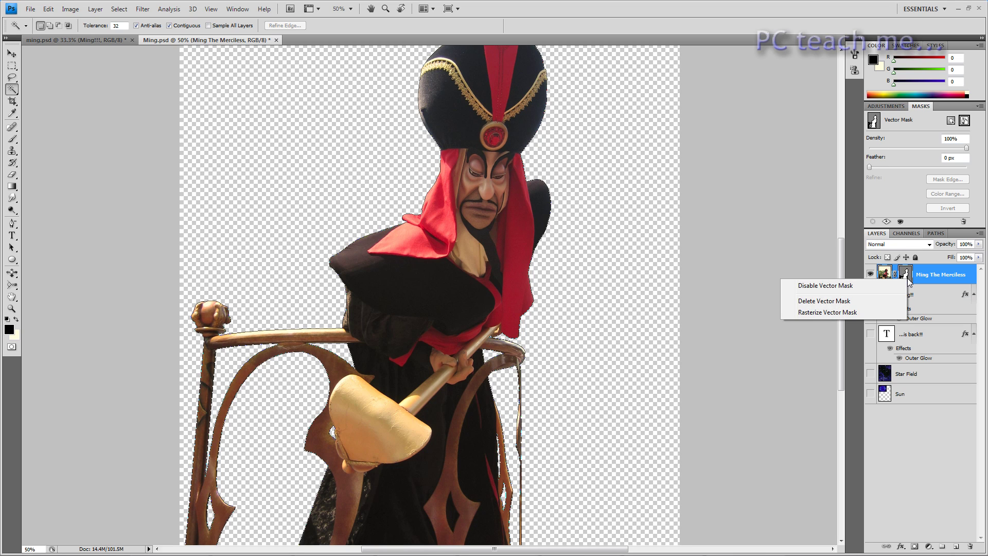
left_click(845, 313)
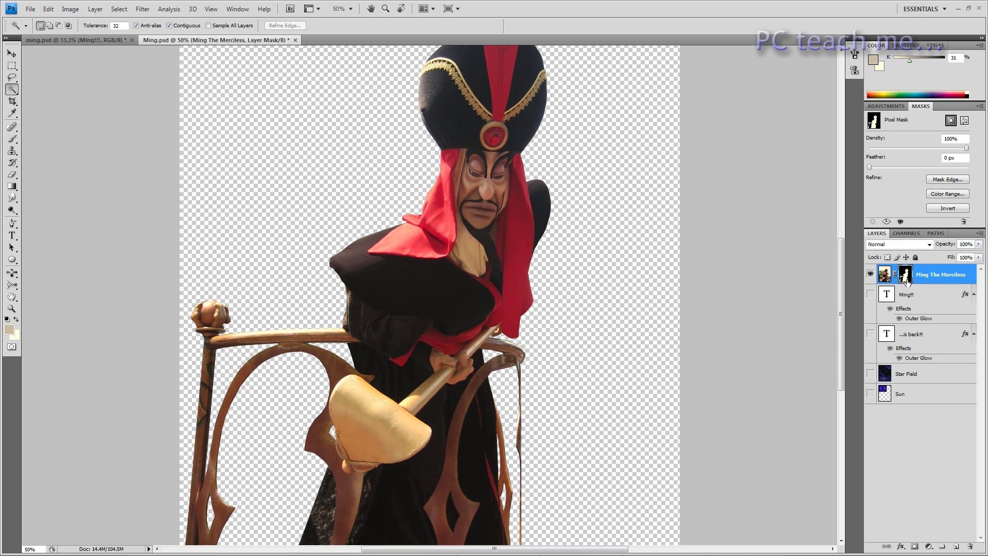
- Try inverting the figure's pixel mask and back, and preview the Refine Mask settings without applying them
left_click(946, 209)
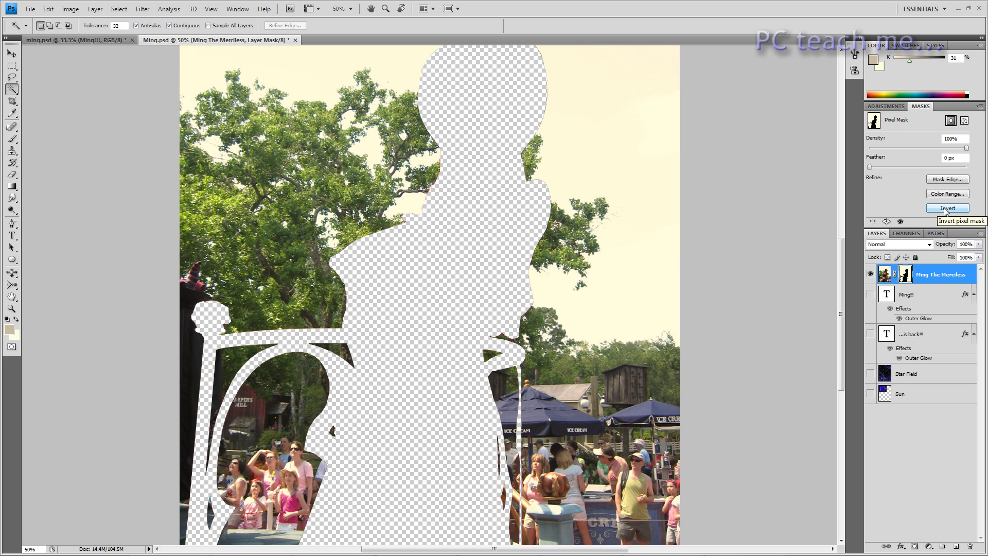
left_click(946, 209)
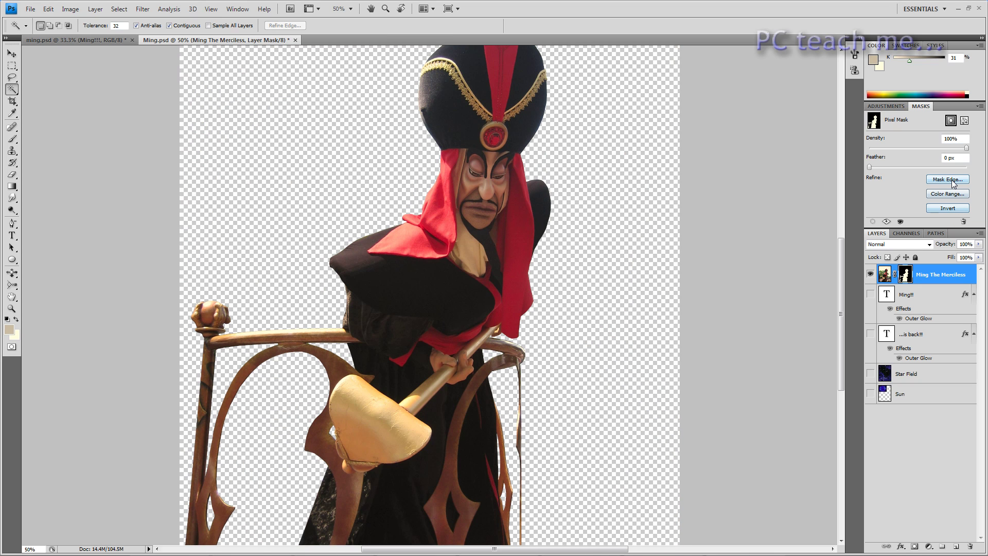
left_click(953, 181)
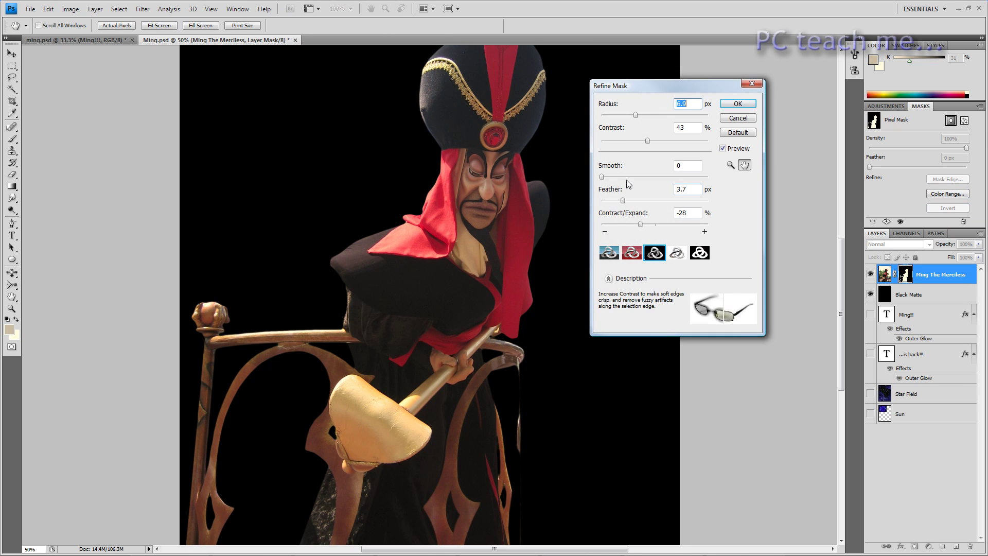
left_click(738, 119)
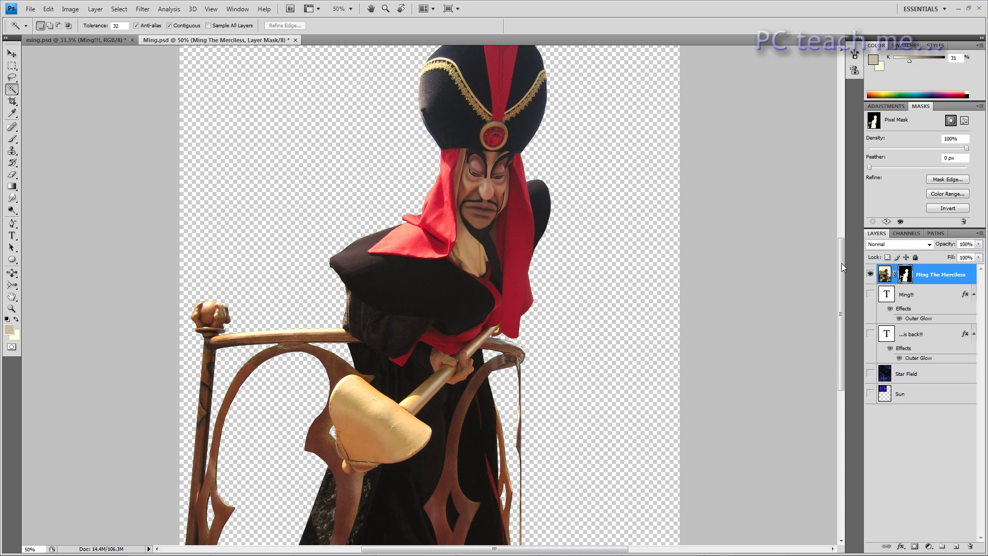
- Show the Star Field and Sun layers and move the Sun layer directly above Star Field
mouse_move(841, 263)
left_mouse_down()
mouse_move(840, 214)
mouse_move(841, 251)
left_mouse_up()
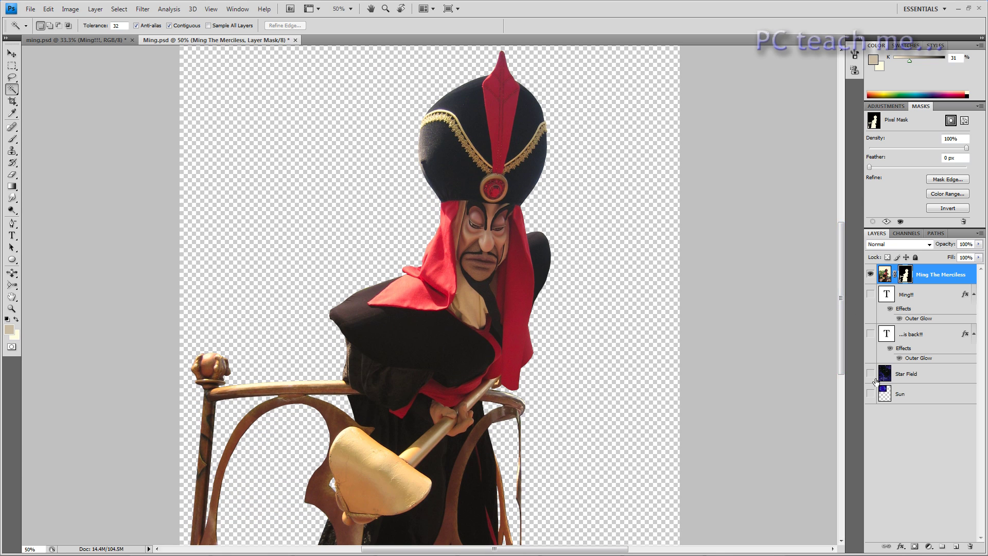
left_click(870, 373)
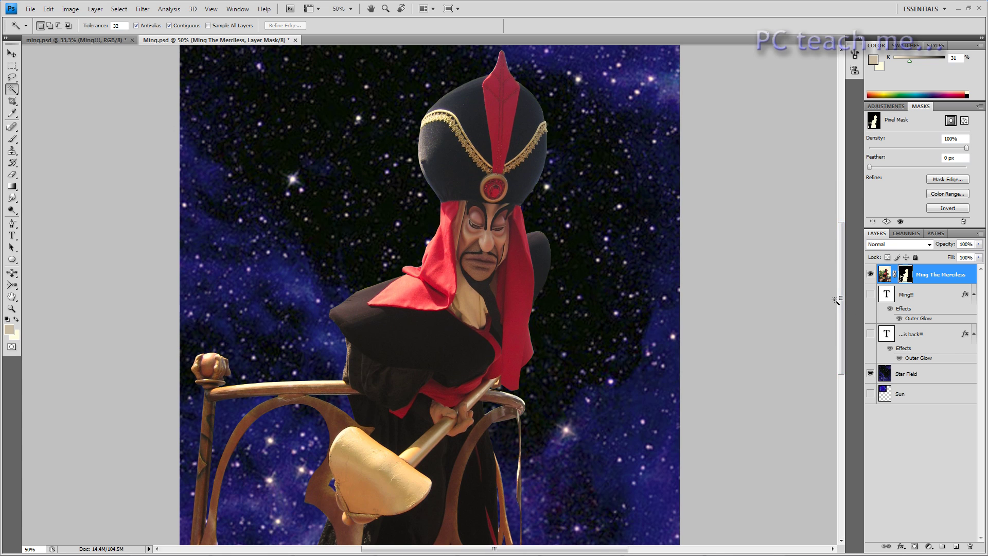
mouse_move(841, 295)
left_mouse_down()
mouse_move(836, 371)
mouse_move(841, 266)
mouse_move(845, 304)
mouse_move(845, 289)
left_mouse_up()
key("ctrl+minus")
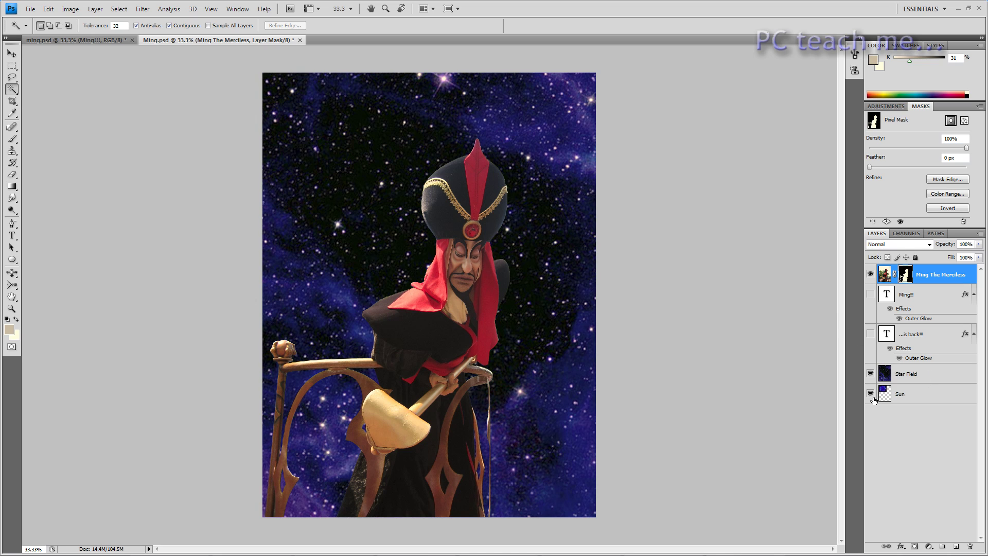
left_click_drag(895, 396, 900, 369)
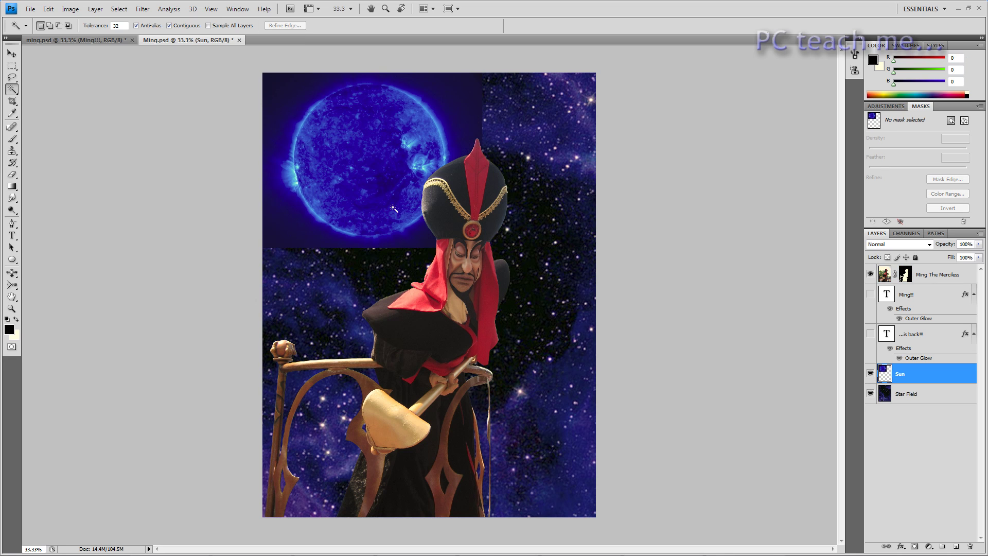
- Hide the Ming The Merciless and Star Field layers to isolate the Sun layer
left_click(869, 274)
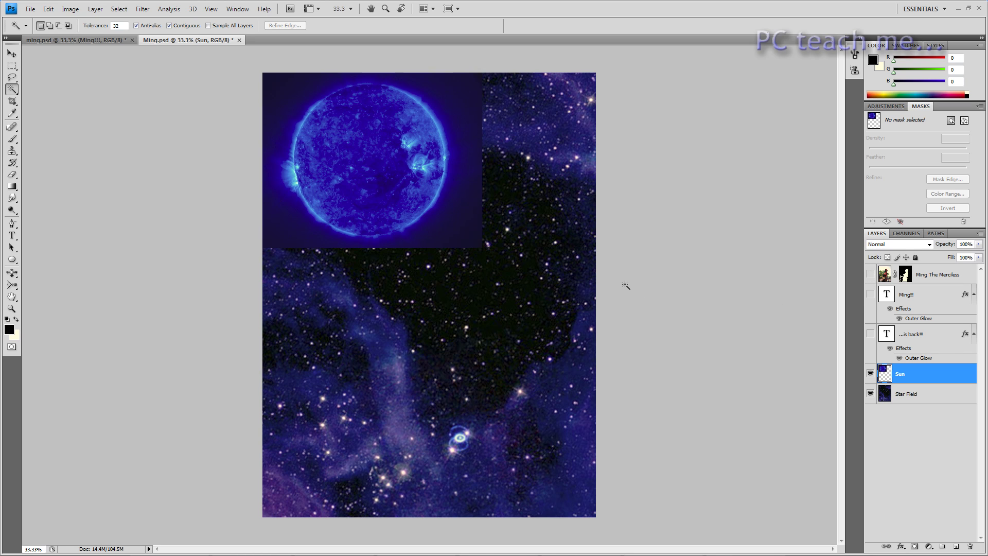
key("ctrl+plus")
left_click_drag(842, 333, 841, 287)
key("ctrl+plus")
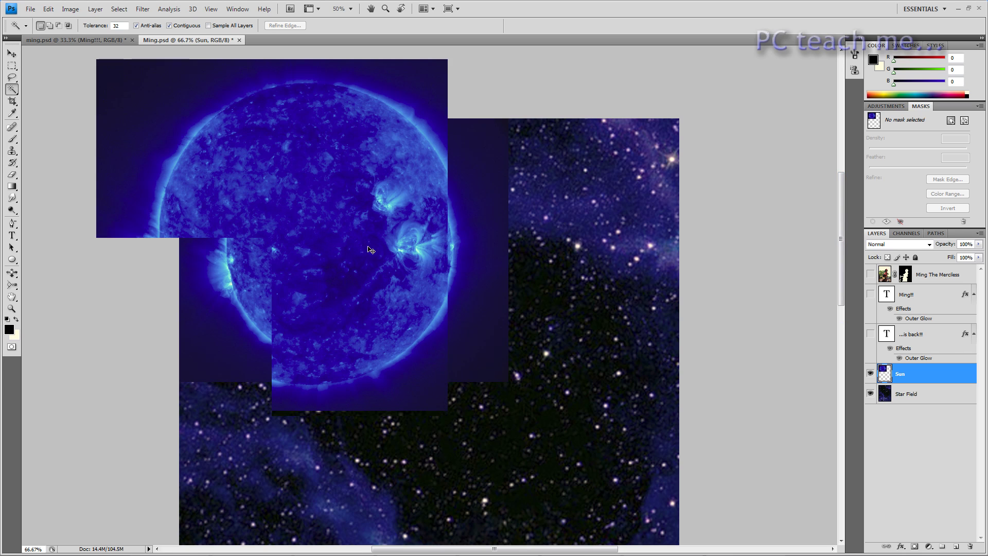
left_click(870, 394)
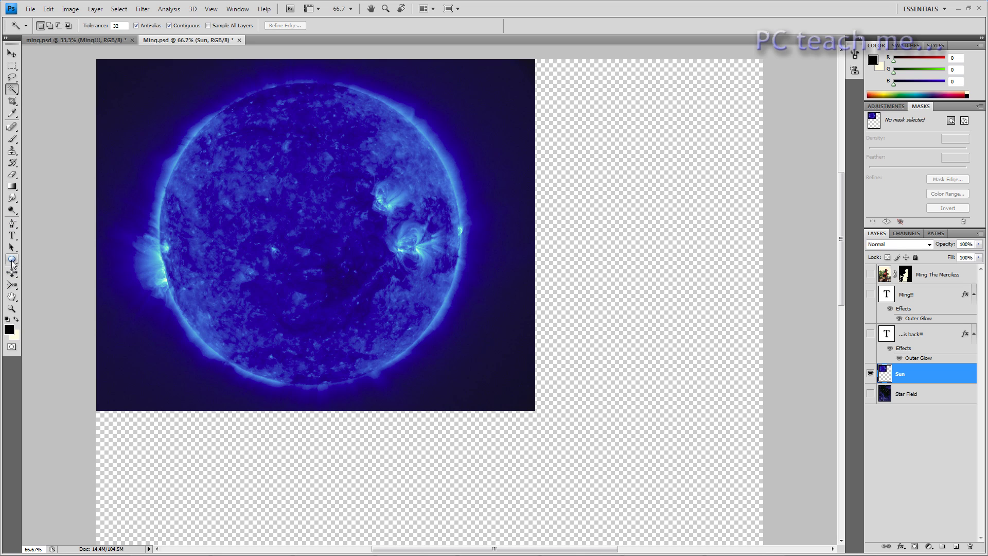
- Create a new path named Sun and draw a circular path with the Ellipse tool roughly the size of the sun
left_click(932, 235)
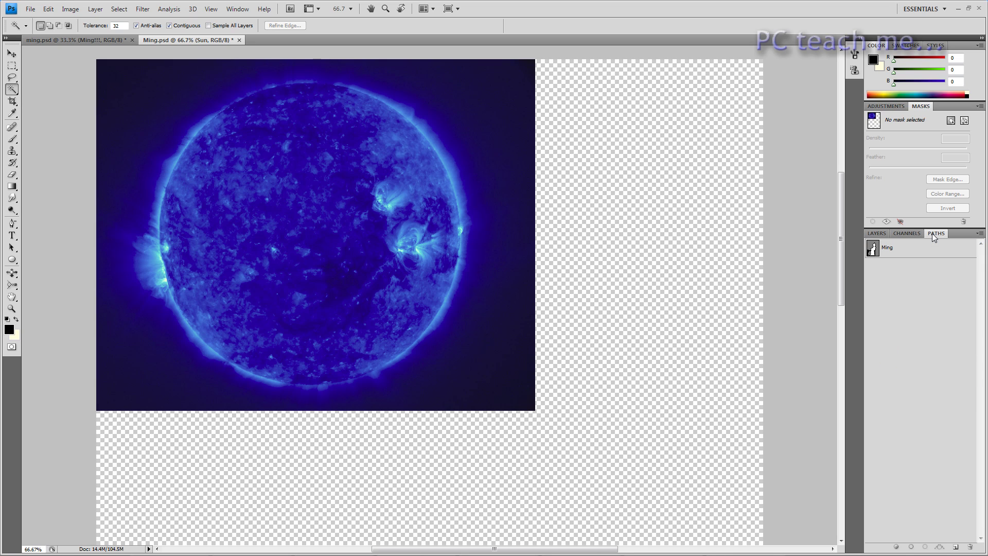
left_click(955, 547)
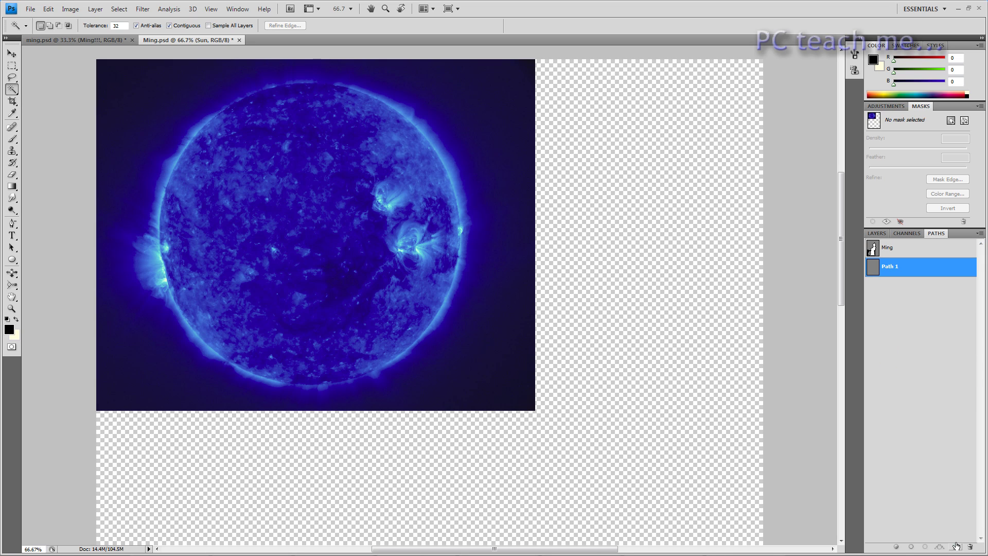
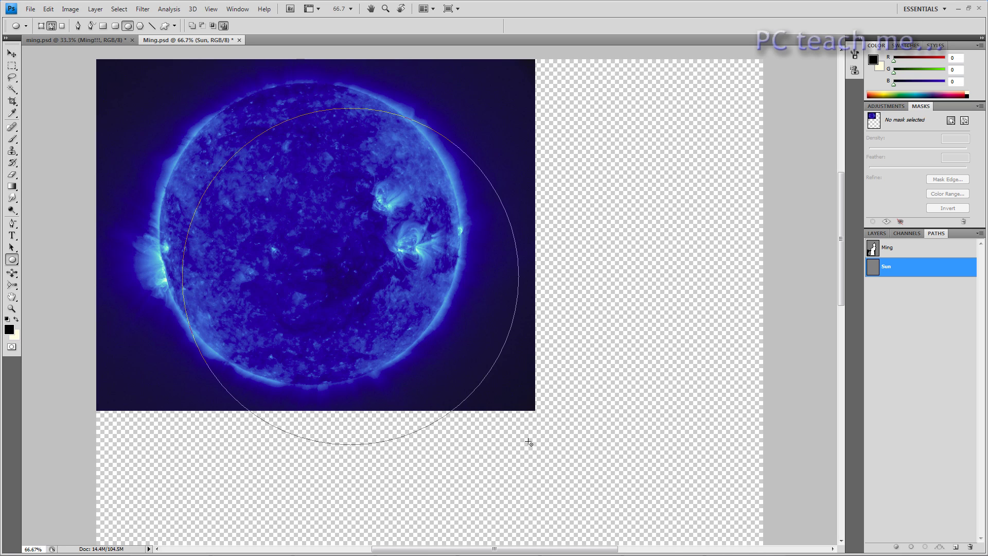
- Shift the Sun layer's image slightly to the left with the Move tool
left_click(12, 50)
mouse_move(445, 224)
left_mouse_down()
mouse_move(413, 189)
mouse_move(436, 225)
left_mouse_up()
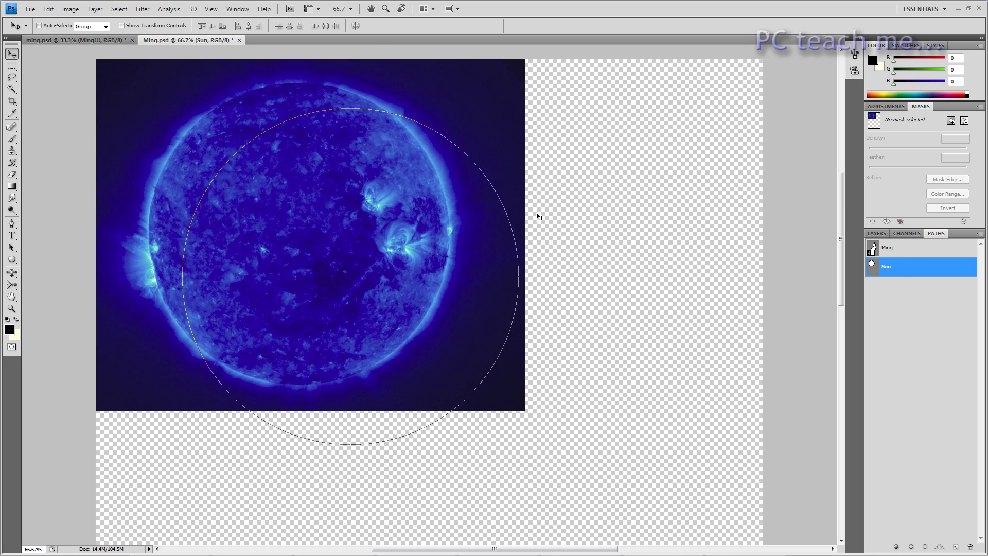
- Move the circular Sun path with a path transform so that it is centred around the sun's disc
left_click(71, 8)
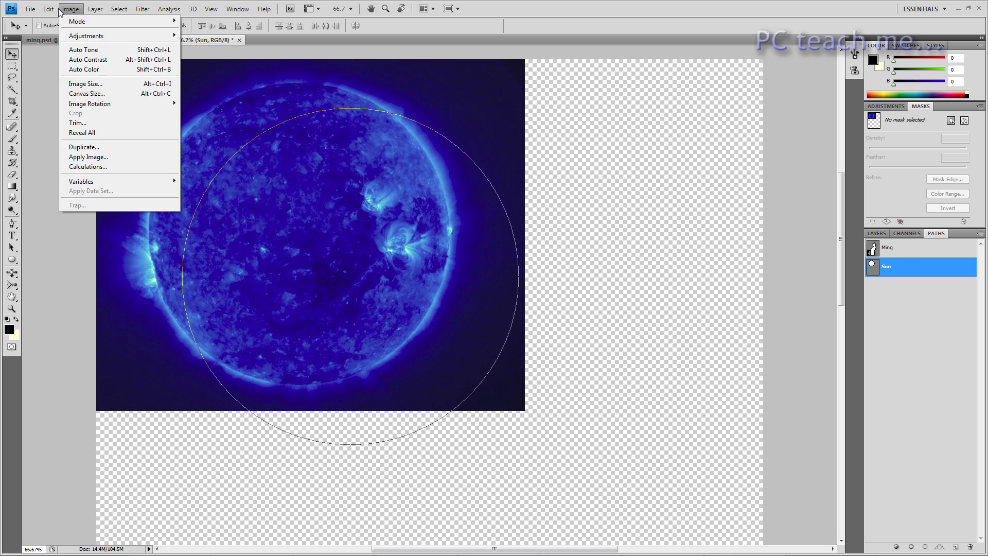
mouse_move(49, 9)
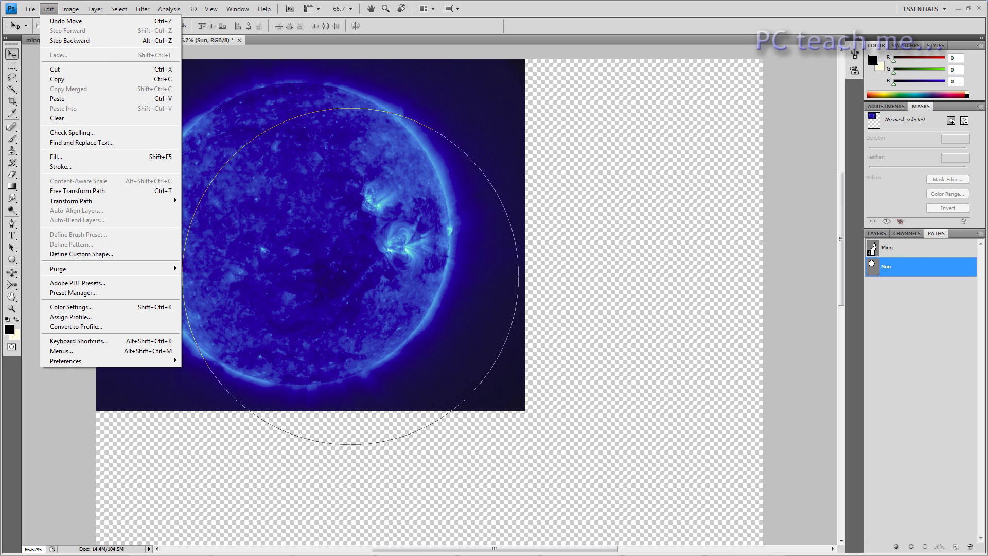
key("Escape")
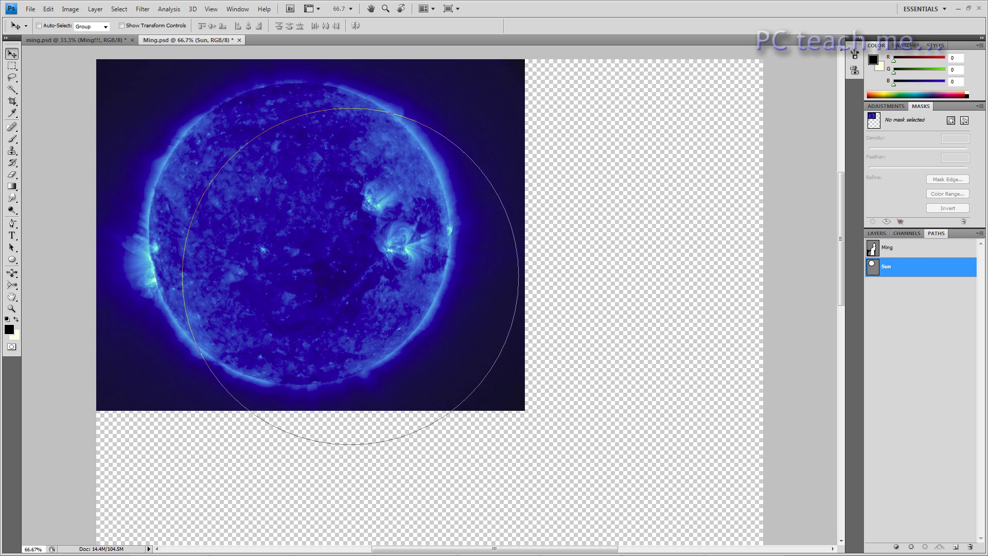
left_click(48, 9)
mouse_move(89, 202)
left_click(206, 213)
left_click_drag(354, 211, 309, 170)
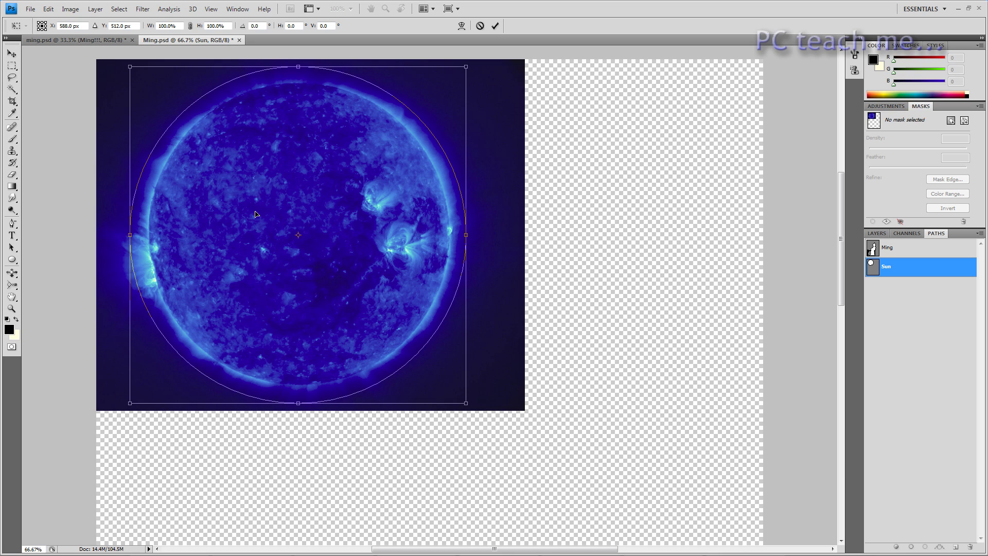
key("Return")
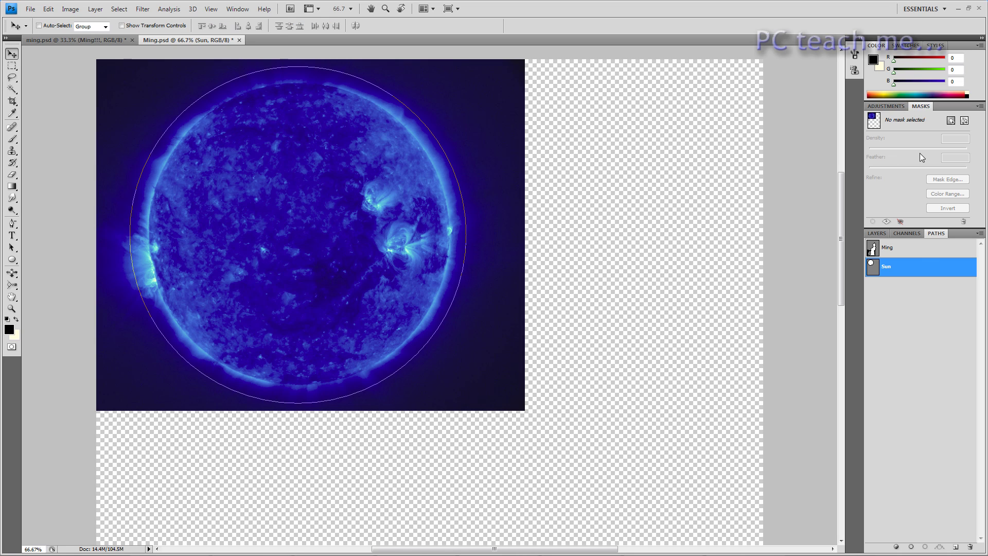
- Add a vector mask from the Sun path to the Sun layer and check the cut-out against the Star Field layer
left_click(886, 107)
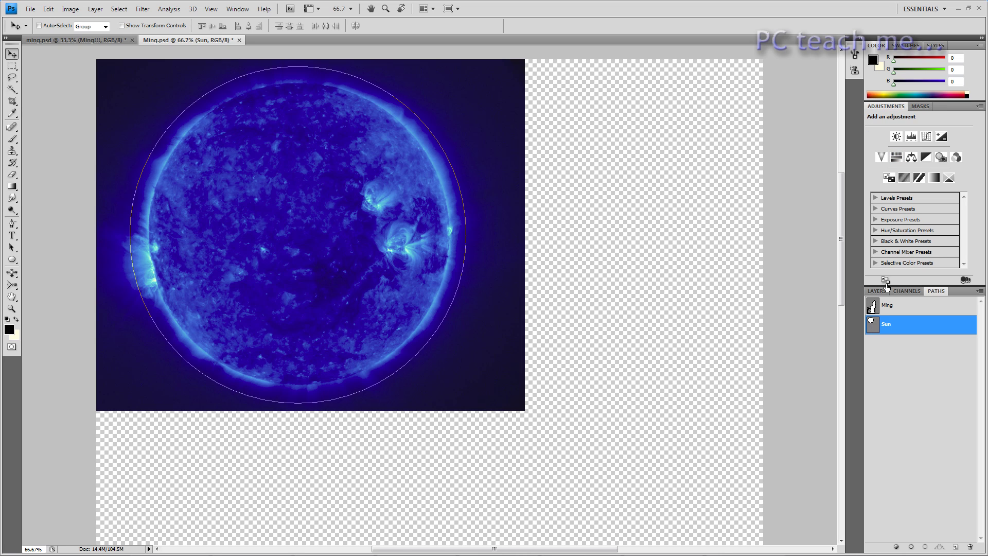
left_click(920, 107)
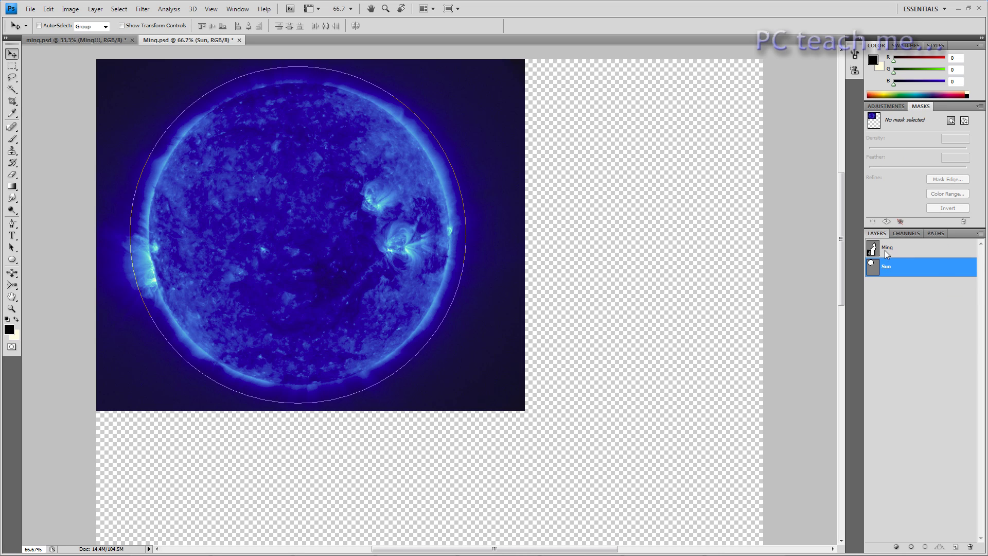
left_click(879, 234)
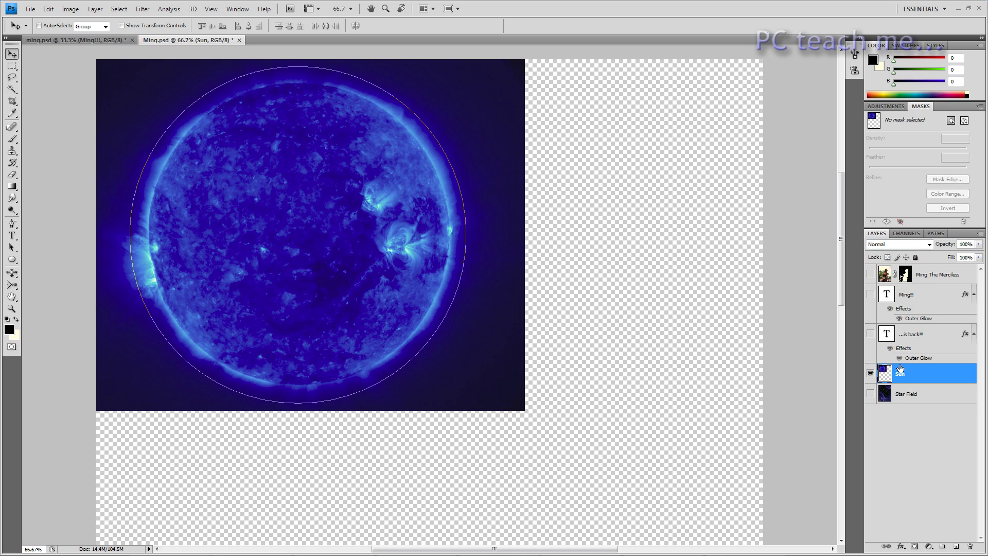
left_click(964, 121)
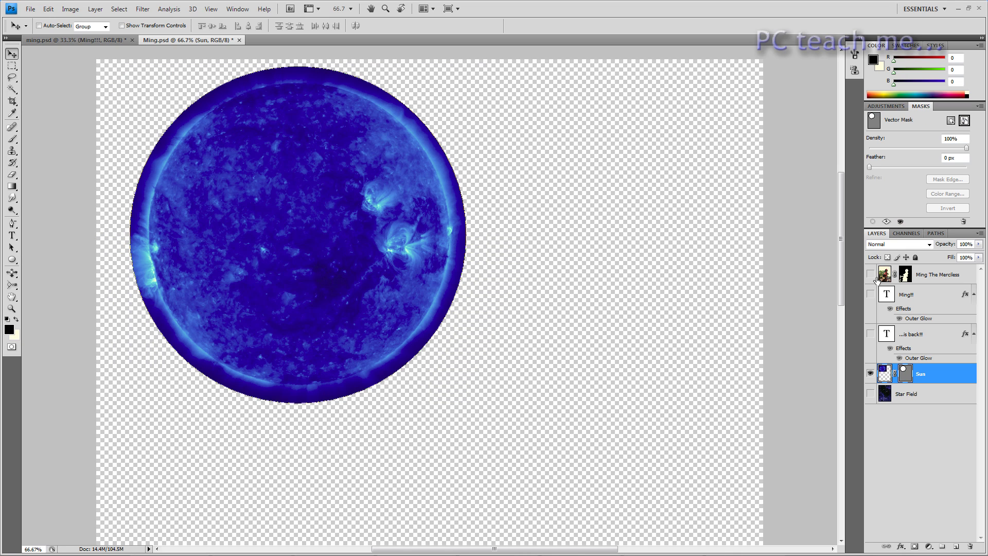
left_click(870, 394)
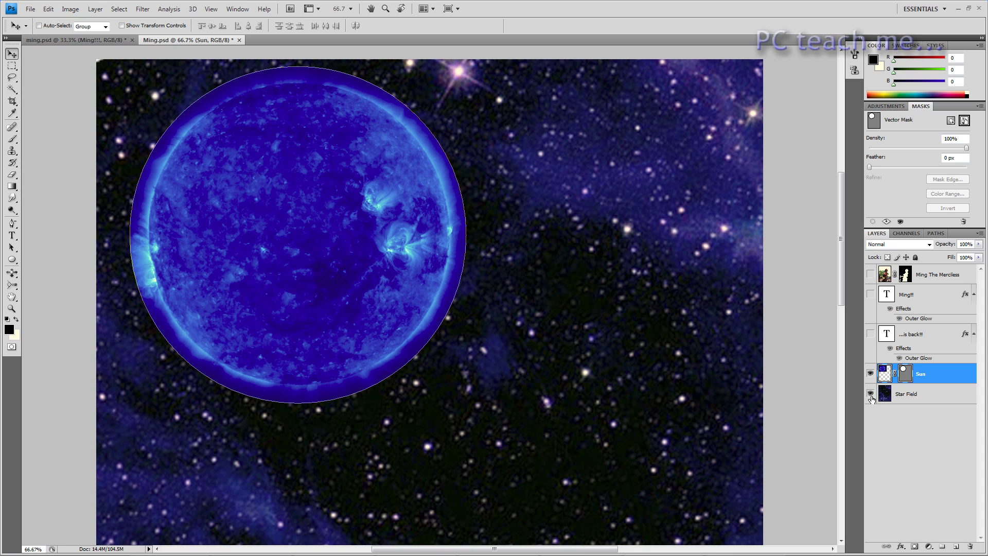
left_click(870, 393)
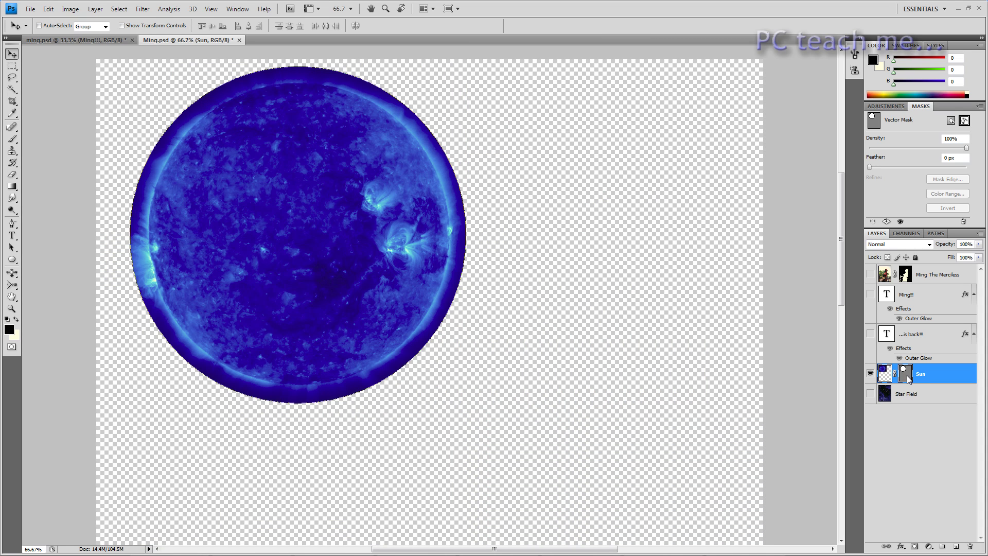
- Rasterize the Sun layer's vector mask into a pixel mask and show the Star Field layer
right_click(907, 378)
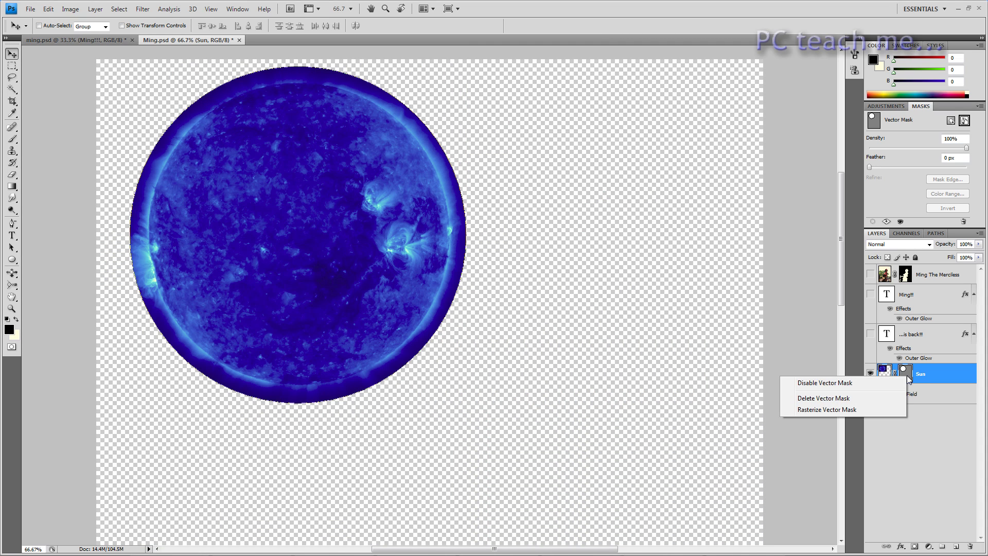
left_click(841, 410)
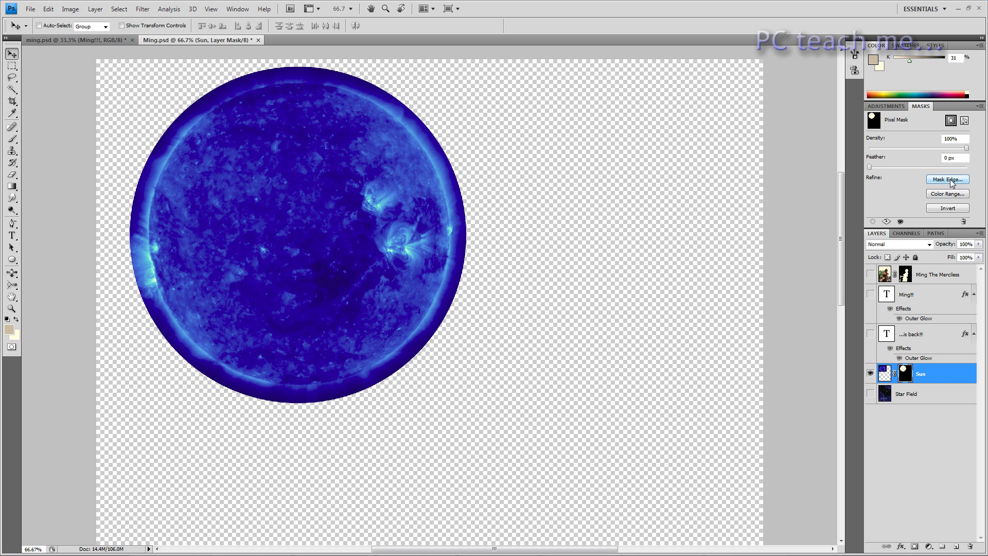
left_click(869, 394)
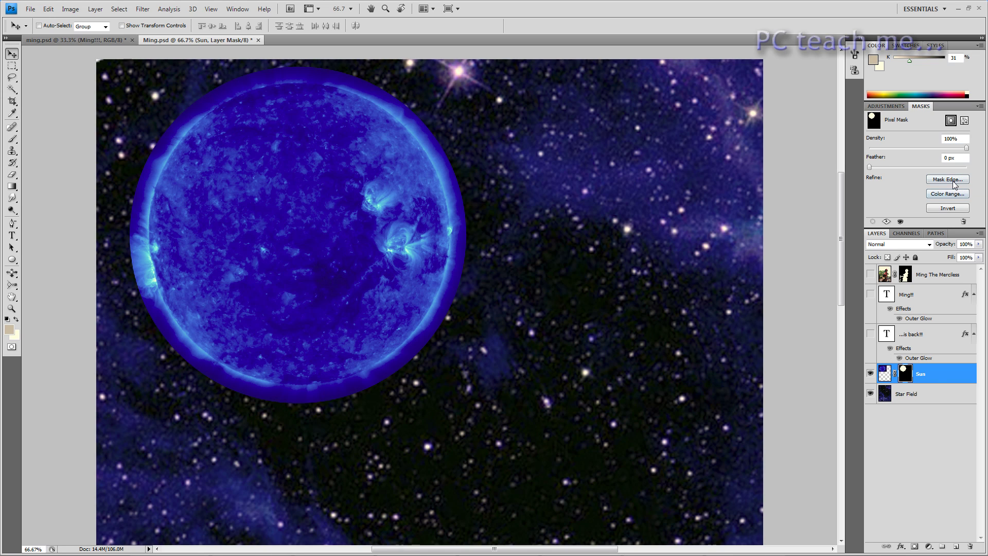
- Refine the Sun mask's edge with radius 27.1 px, contrast 0%, smooth 0, feather 86.3 px and contract/expand -1%
left_click(955, 184)
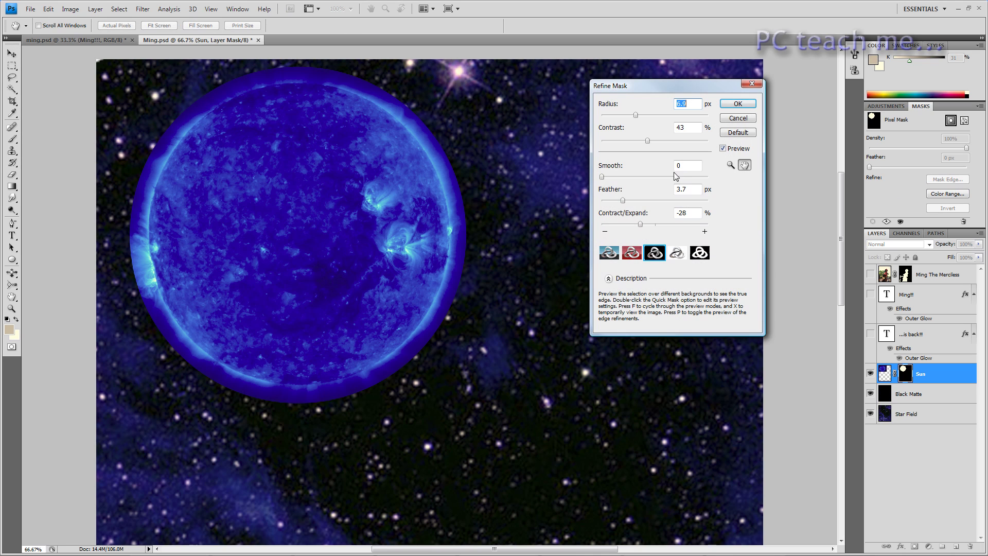
left_click(654, 252)
left_click(700, 252)
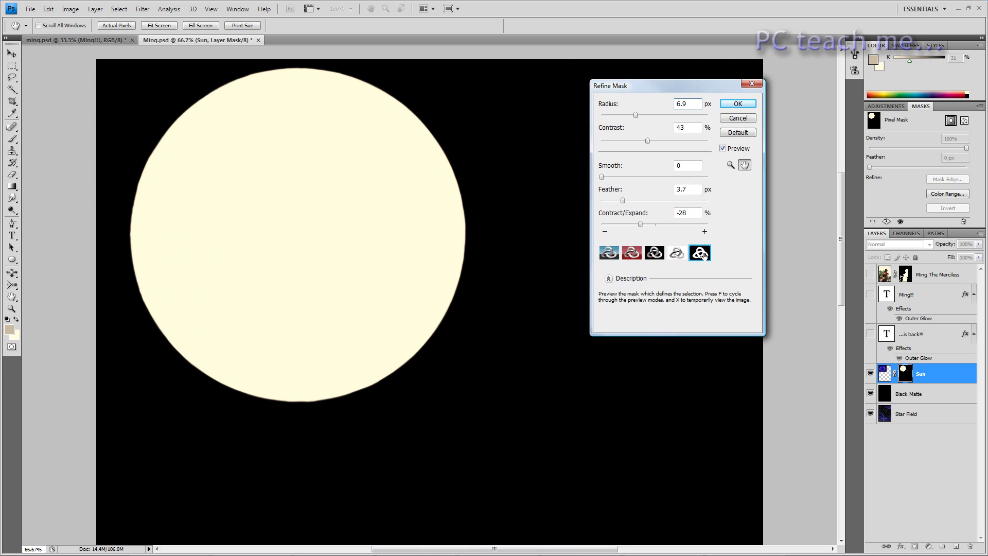
left_click(607, 253)
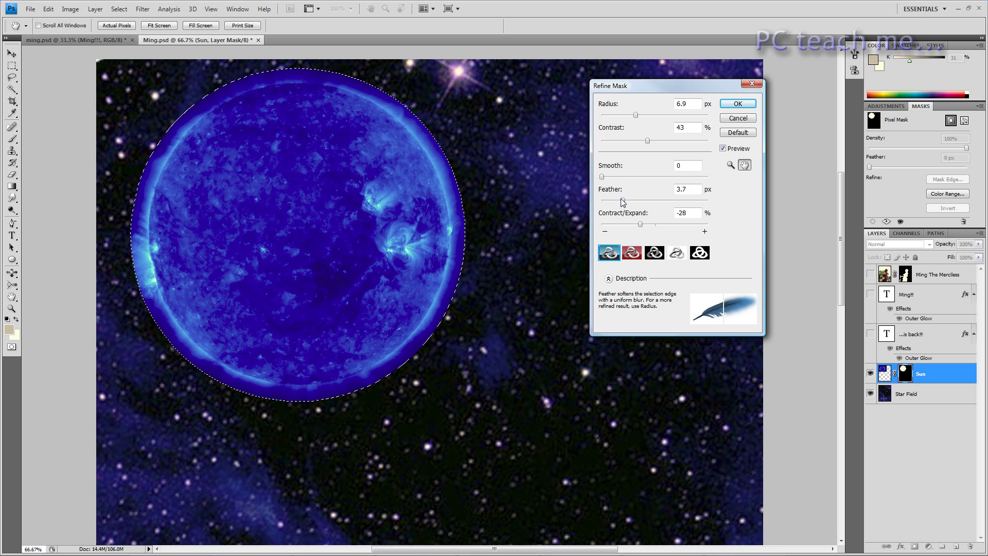
left_click_drag(623, 200, 653, 202)
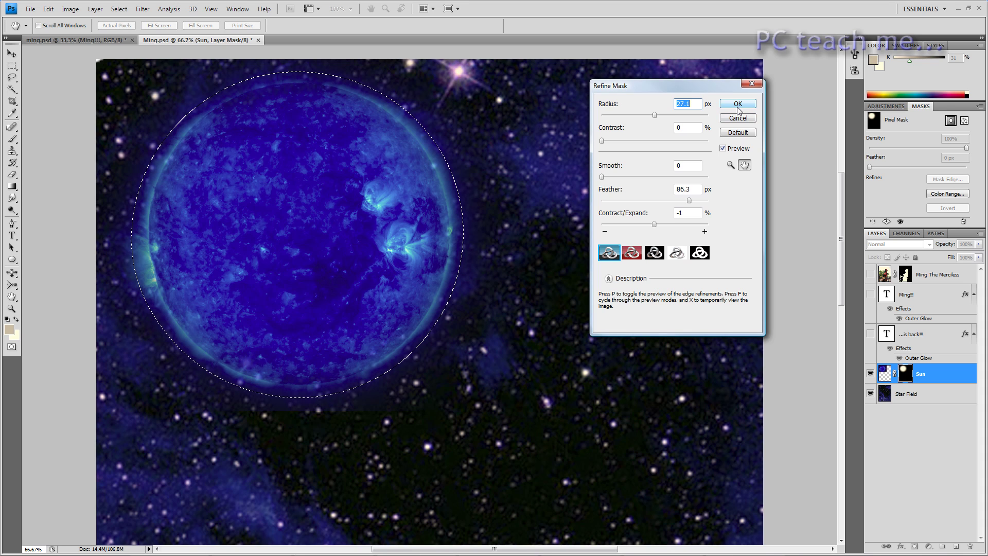
left_click(738, 104)
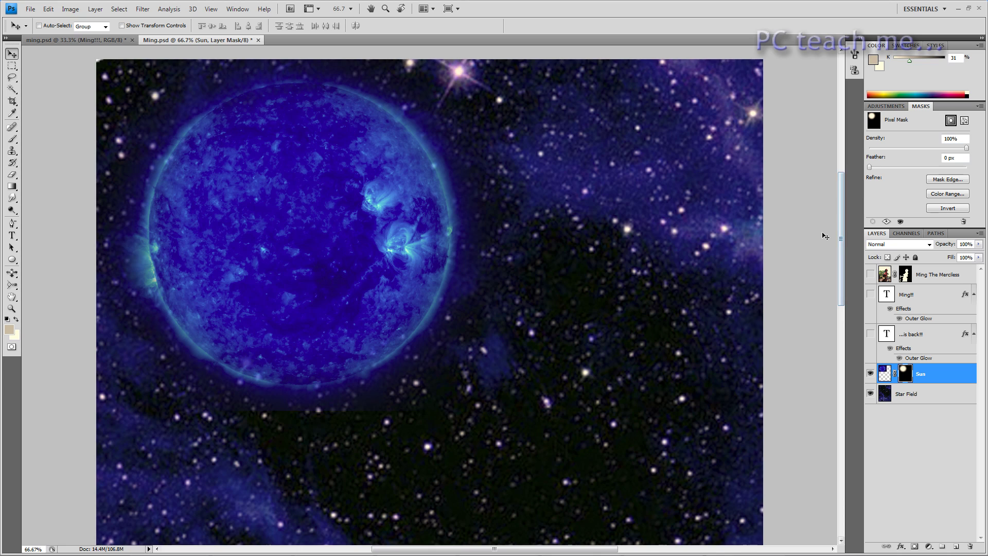
- Show the Ming The Merciless layer and both title text layers, "Ming!!!" and "...is back!!!"
key("ctrl+minus")
key("ctrl+minus")
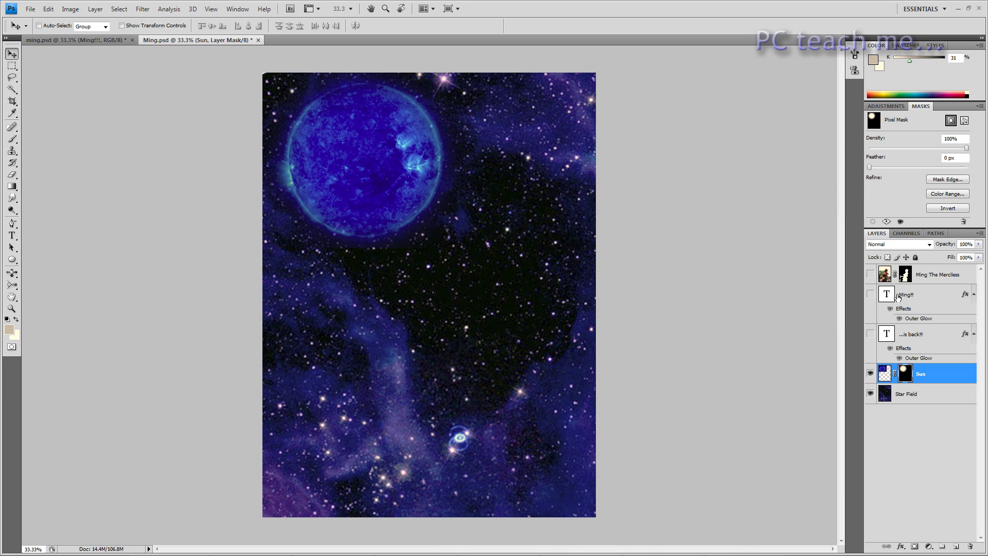
left_click(870, 274)
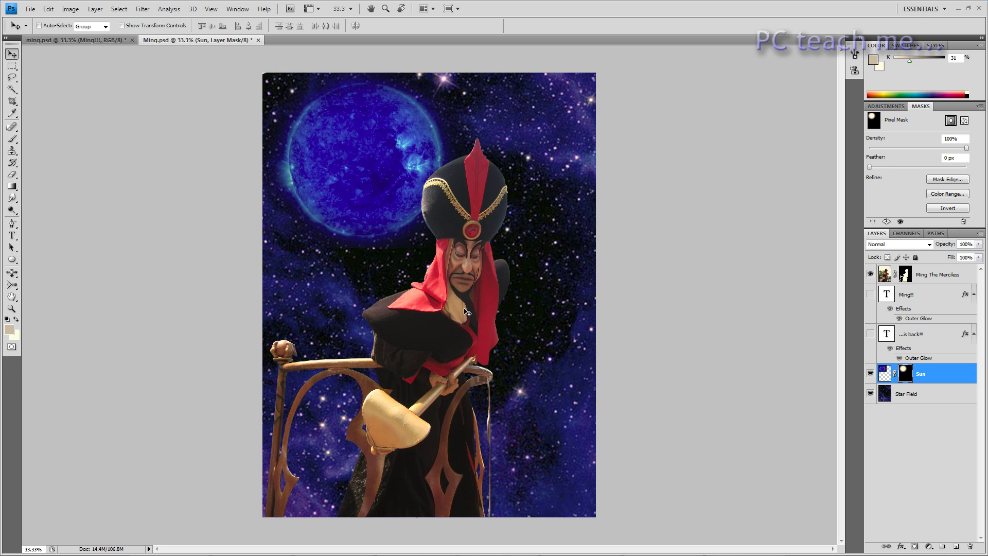
left_click(869, 295)
left_click(870, 335)
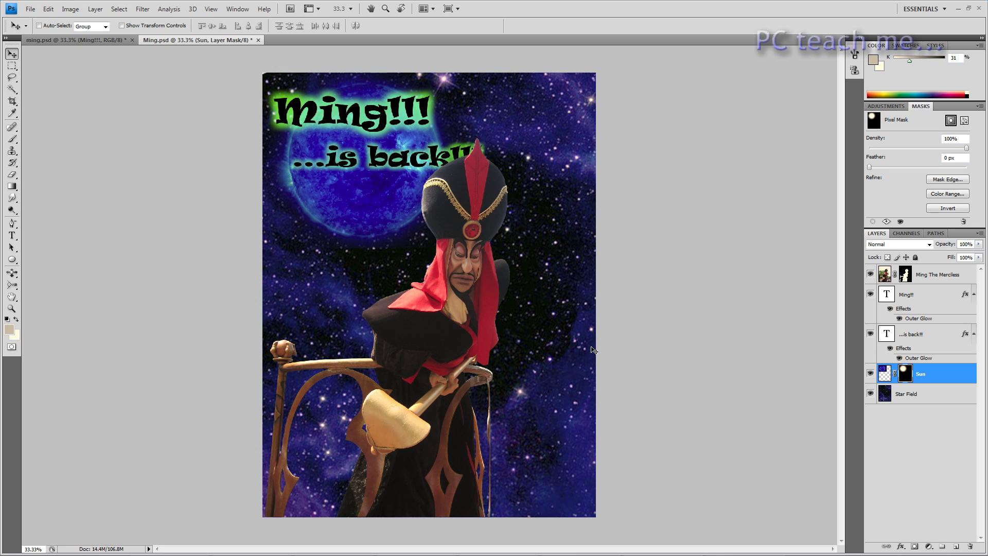
- Move the Ming The Merciless figure right and slightly down so that it clears the "...is back!!!" title
left_click(11, 53)
left_click(941, 276)
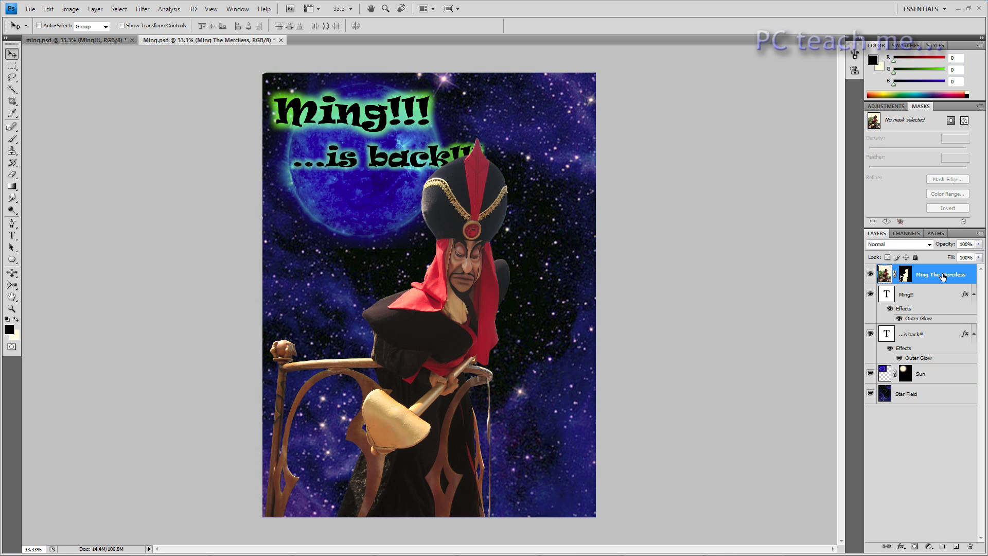
left_click_drag(458, 304, 528, 323)
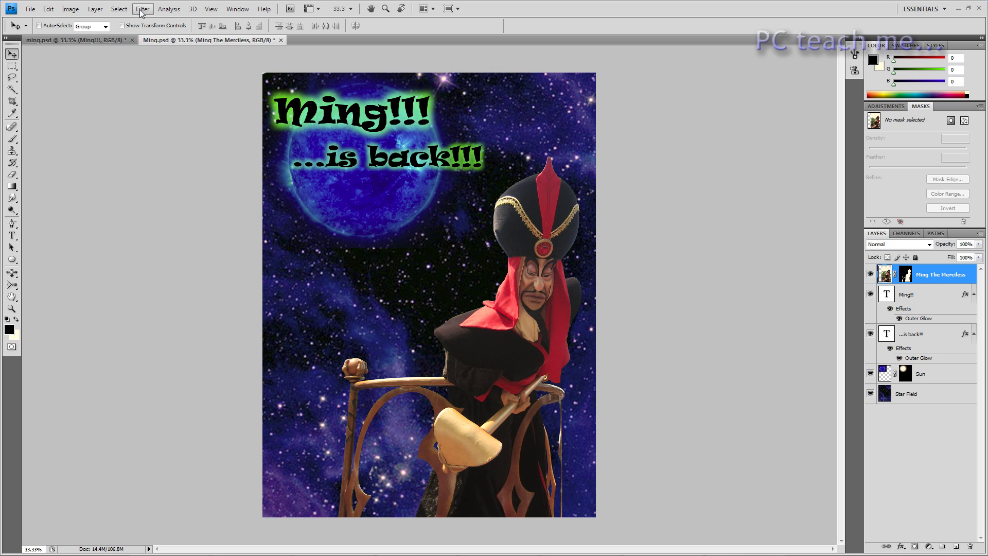
- Select all layers from Ming The Merciless to Star Field and convert them into one smart object
left_click(926, 396, "shift")
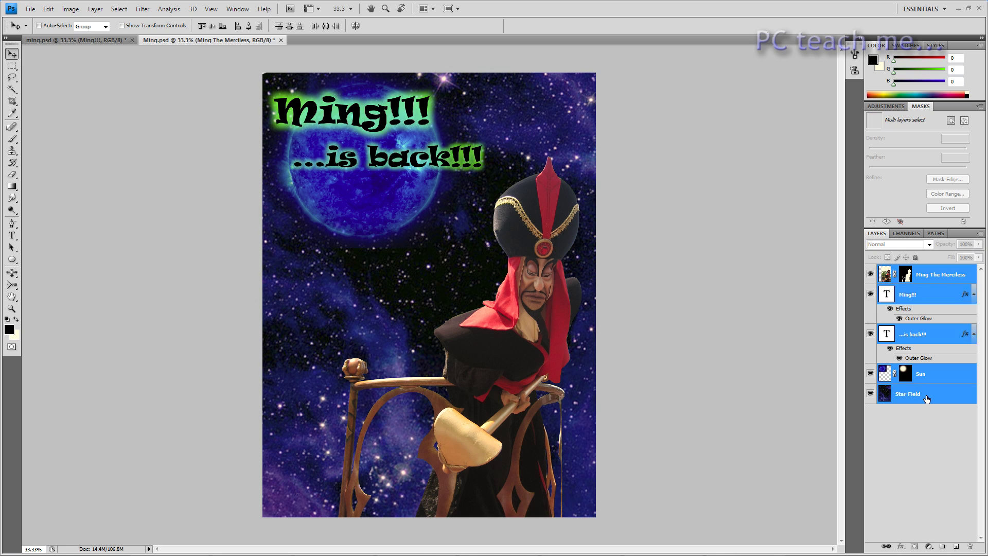
right_click(929, 279)
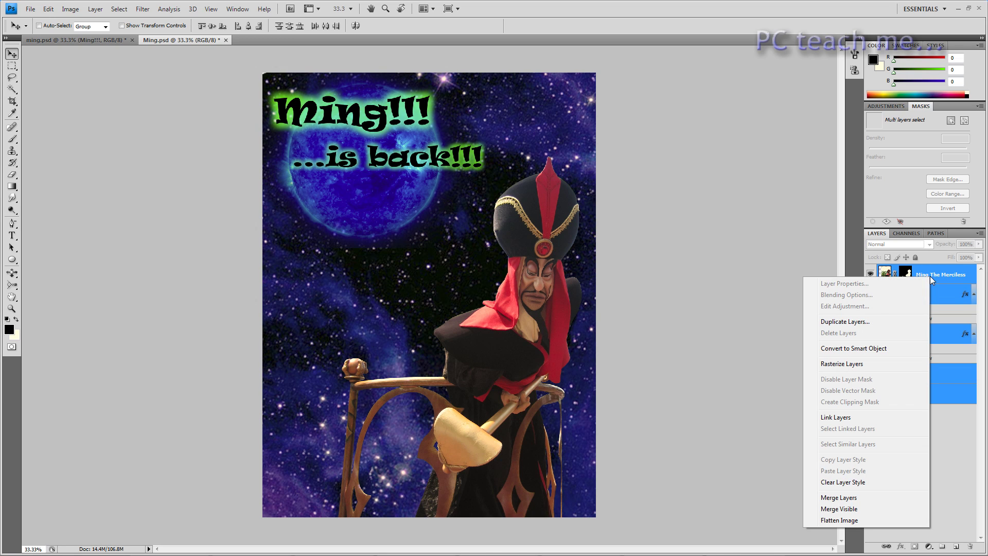
left_click(872, 352)
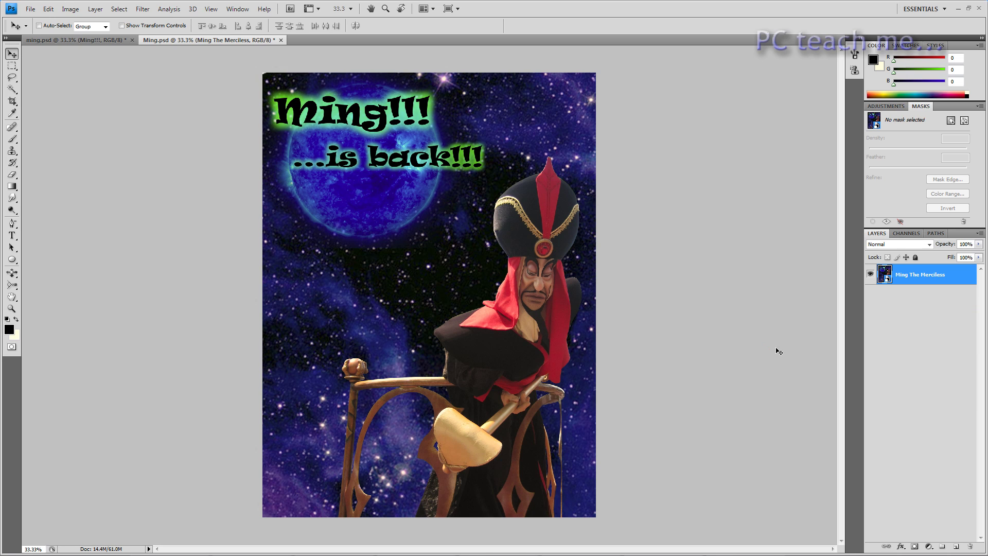
- Apply a Gaussian Blur with a radius of 1.7 pixels to the Ming The Merciless smart object
left_click(142, 10)
mouse_move(170, 113)
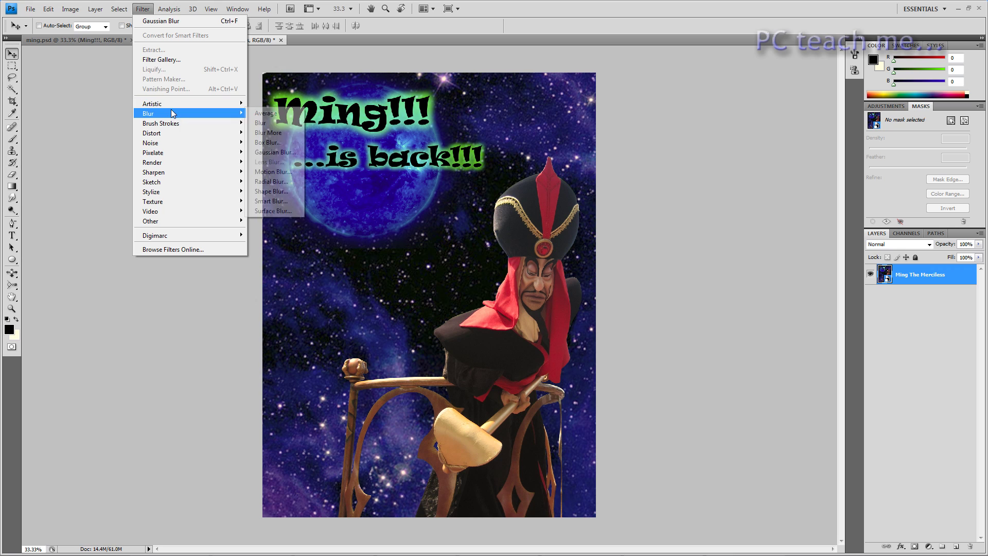
left_click(283, 152)
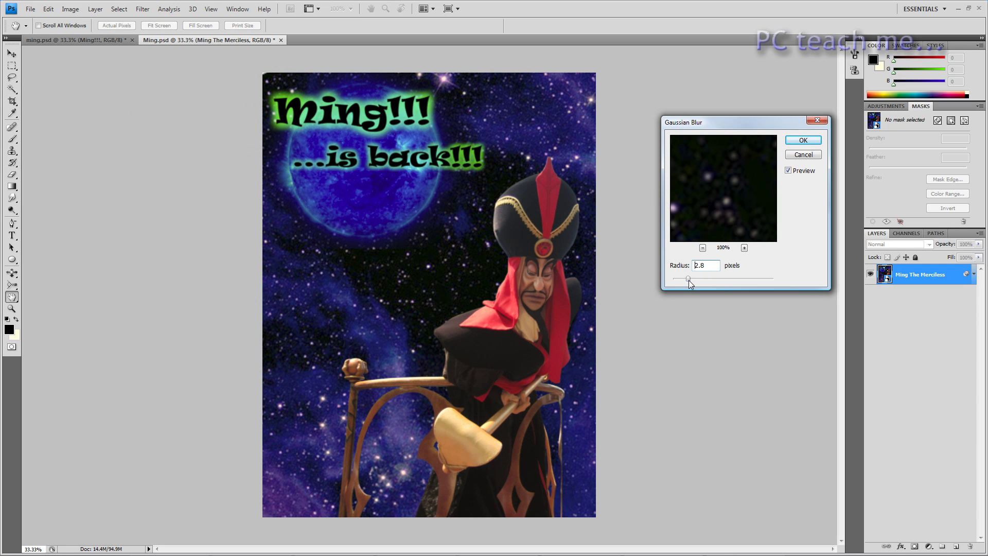
left_click_drag(692, 281, 681, 280)
left_click(801, 156)
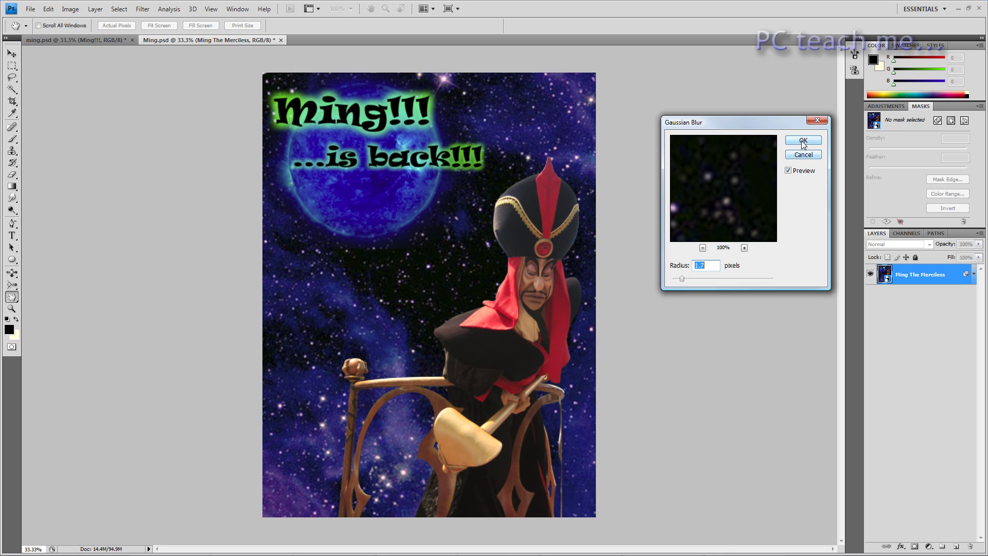